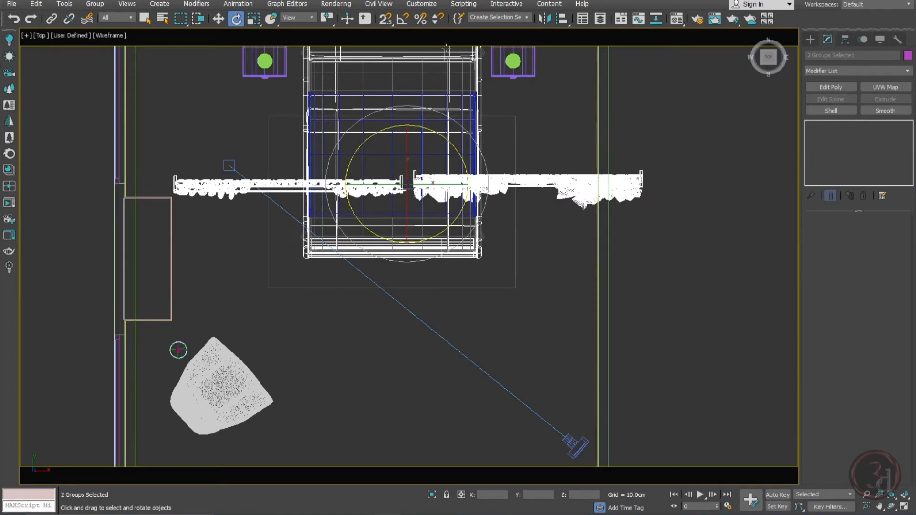
# Rotate the two selected curtain groups 90 degrees about Z using angle snapping with the 5-degree increment
pyautogui.press('a')
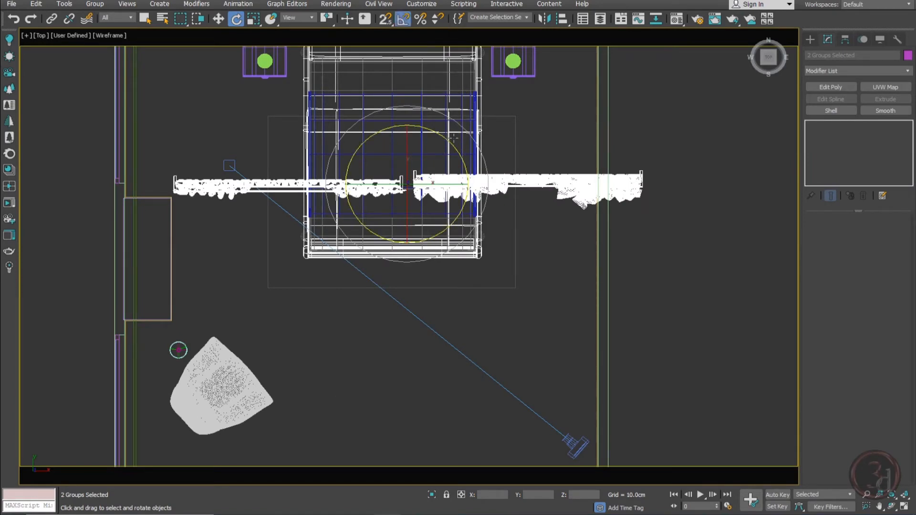
pyautogui.rightClick(404, 19)
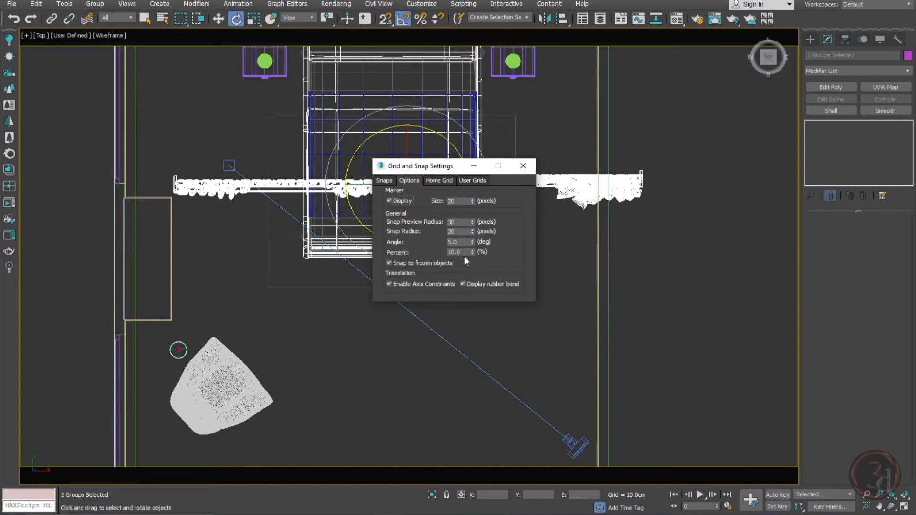
pyautogui.click(524, 165)
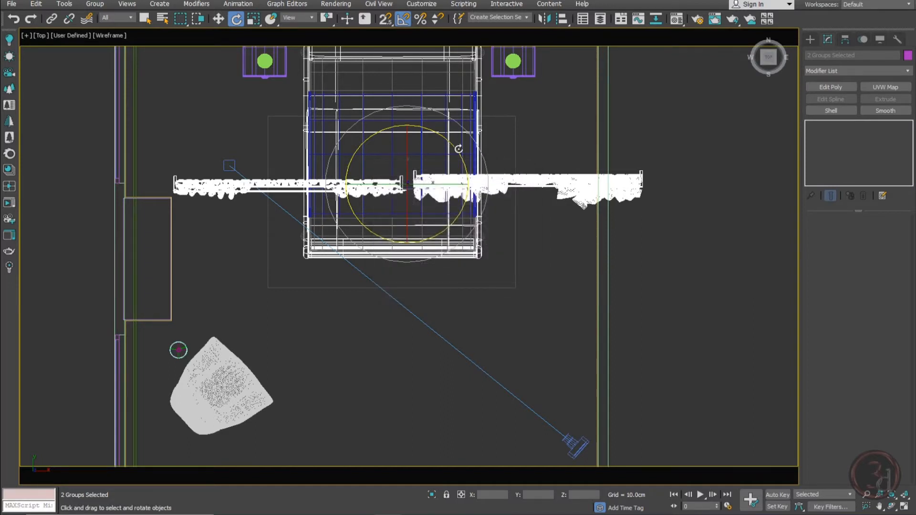
pyautogui.moveTo(456, 148); pyautogui.dragTo(426, 137)
pyautogui.rightClick(425, 137)
pyautogui.rightClick(403, 19)
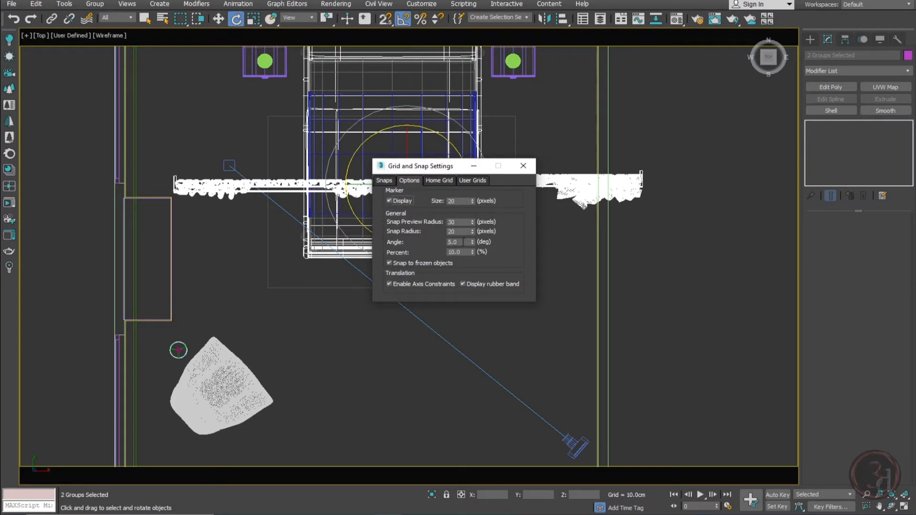
pyautogui.click(523, 166)
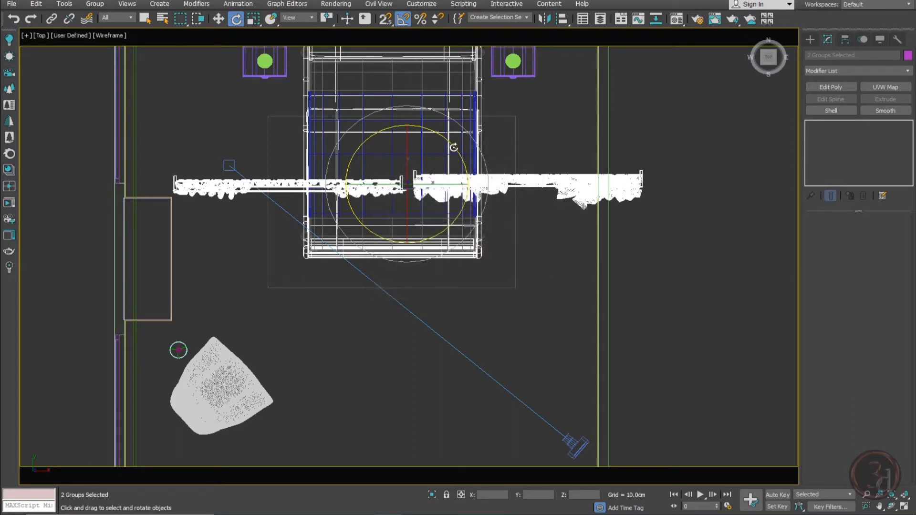
pyautogui.moveTo(451, 143); pyautogui.dragTo(405, 116)
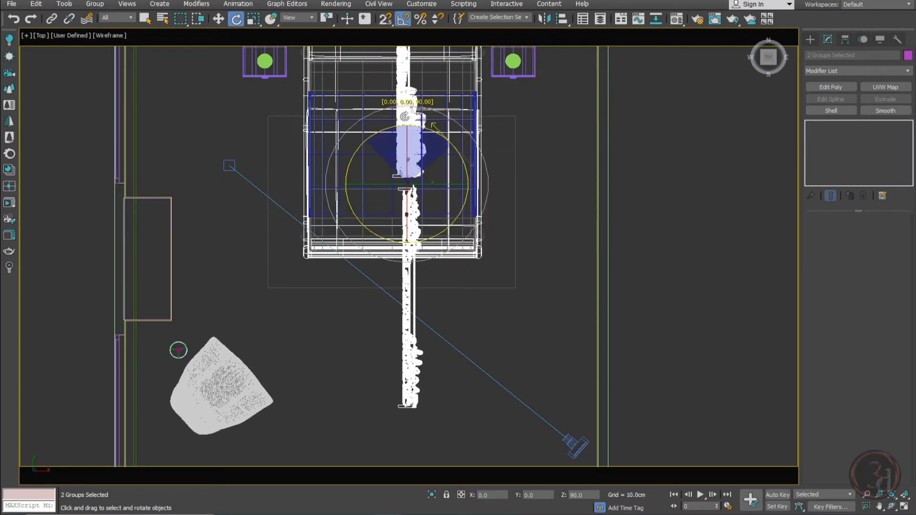
# Move both curtain groups from over the bed to the wall with the windows
pyautogui.press('w')
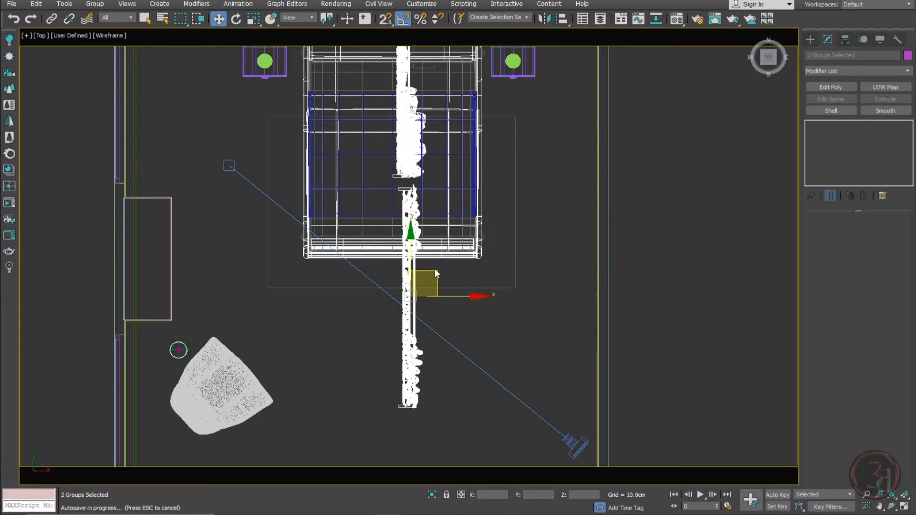
pyautogui.press('Escape')
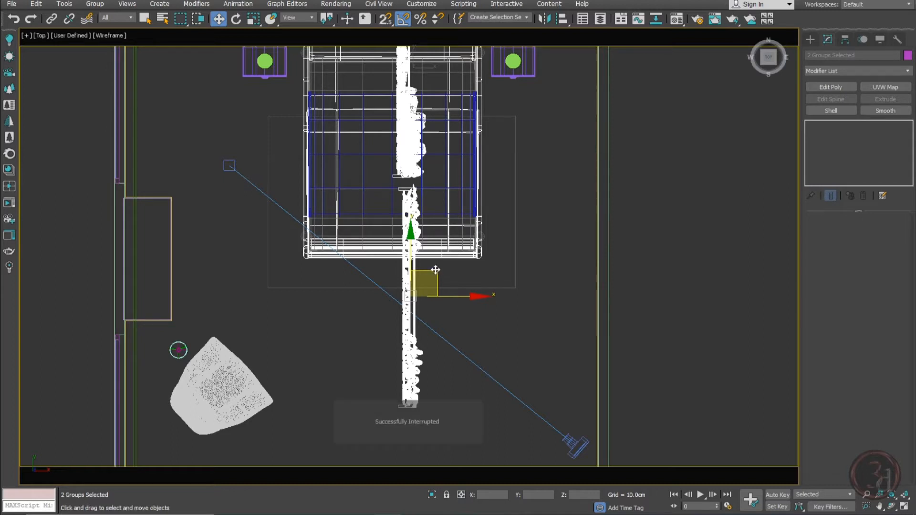
pyautogui.moveTo(436, 269); pyautogui.dragTo(174, 278)
pyautogui.moveTo(203, 163); pyautogui.dragTo(270, 268, button='middle')
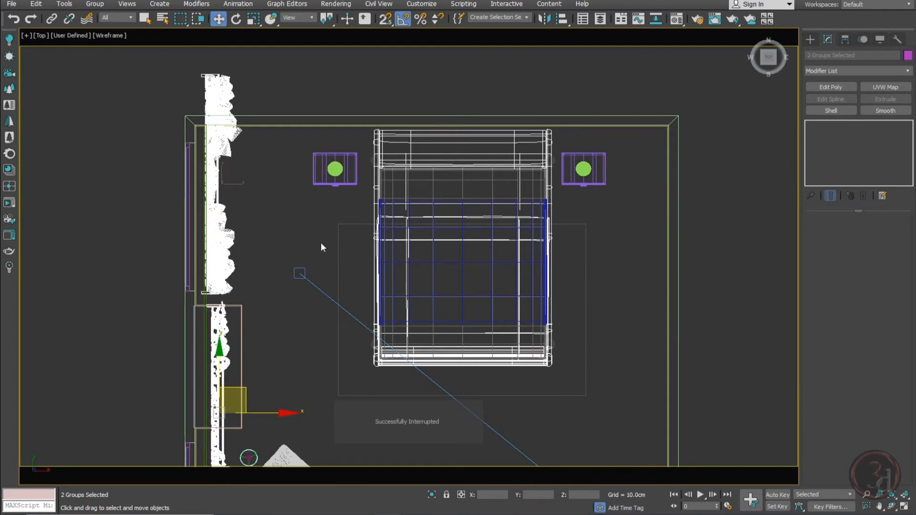
# In the shaded camera view, raise both curtain groups to the height of the green pelmet and adjust their distance from the wall
pyautogui.press('c')
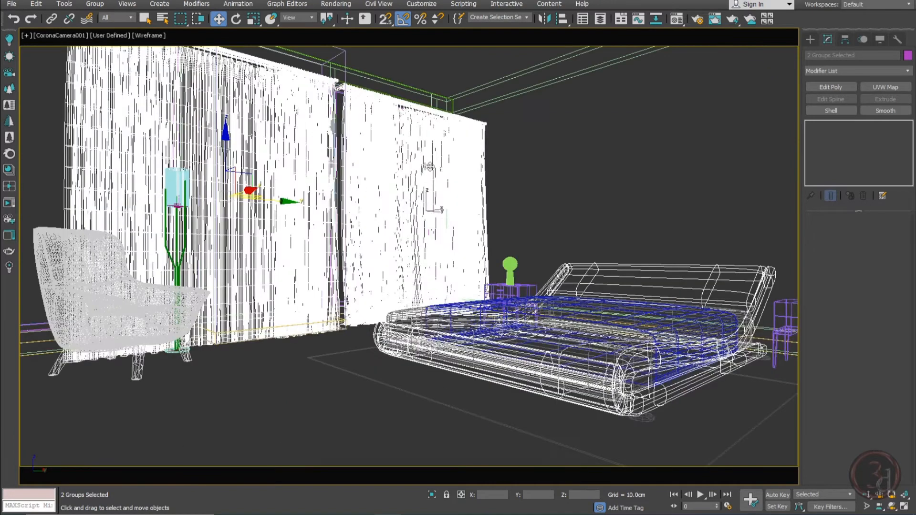
pyautogui.hotkey('ctrl', 'z')
pyautogui.press('F3')
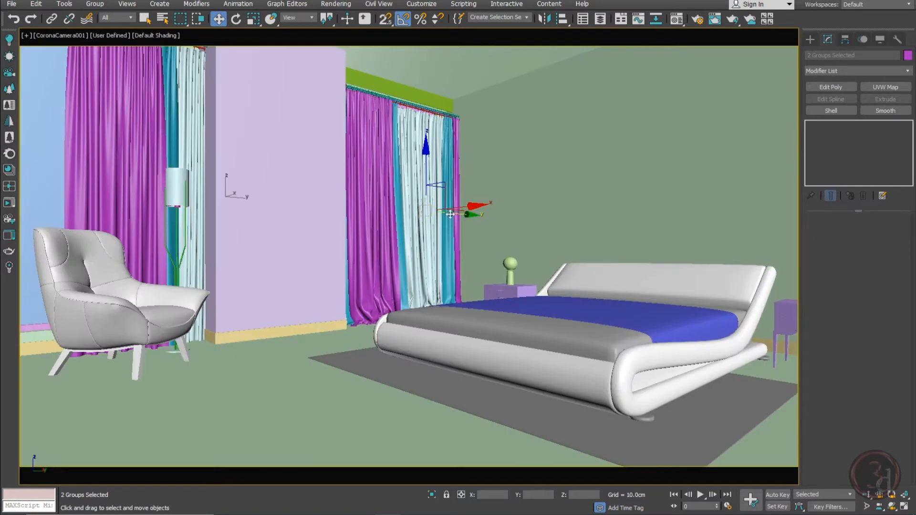
pyautogui.moveTo(455, 211)
pyautogui.mouseDown()
pyautogui.moveTo(443, 209)
pyautogui.moveTo(456, 206)
pyautogui.mouseUp()
pyautogui.moveTo(413, 161); pyautogui.dragTo(414, 148)
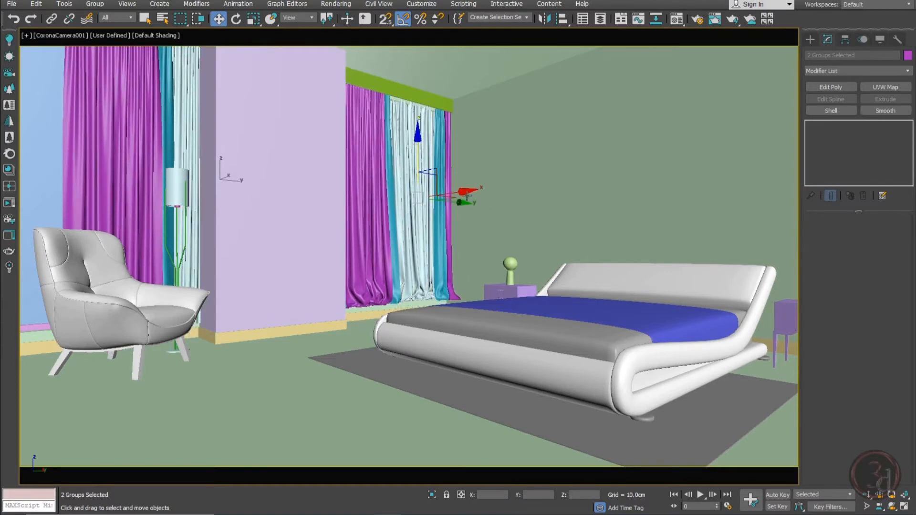
pyautogui.moveTo(452, 192); pyautogui.dragTo(456, 192)
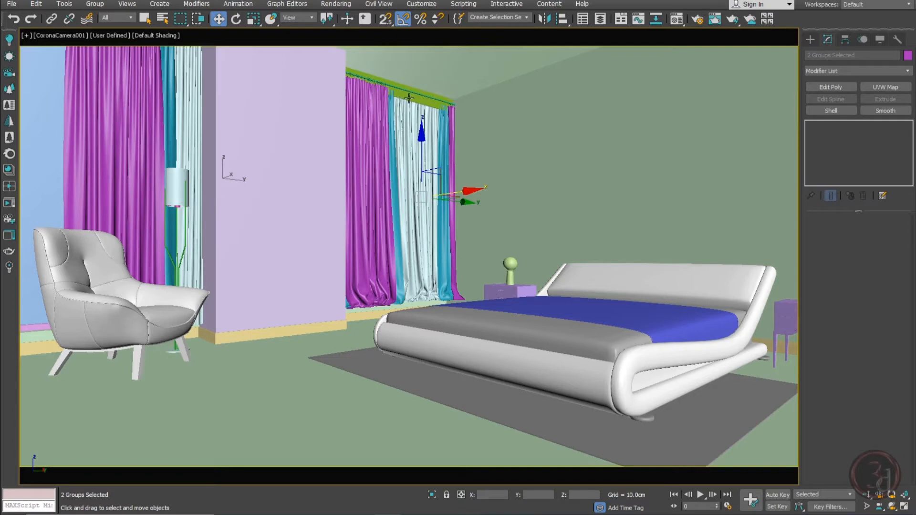
# Isolate the two curtain groups together with the green pelmet and frame them in the perspective view
pyautogui.keyDown('ctrl'); pyautogui.click(410, 98); pyautogui.keyUp('ctrl')
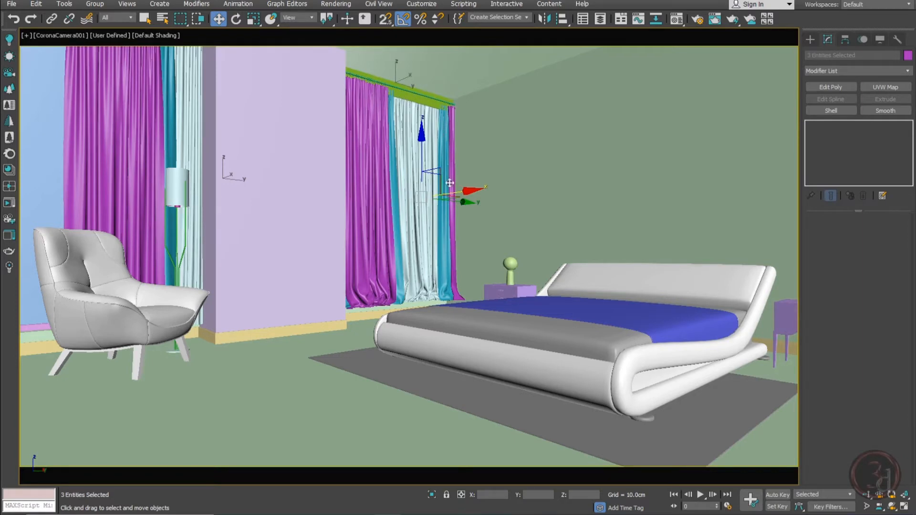
pyautogui.hotkey('alt', 'q')
pyautogui.click(565, 292)
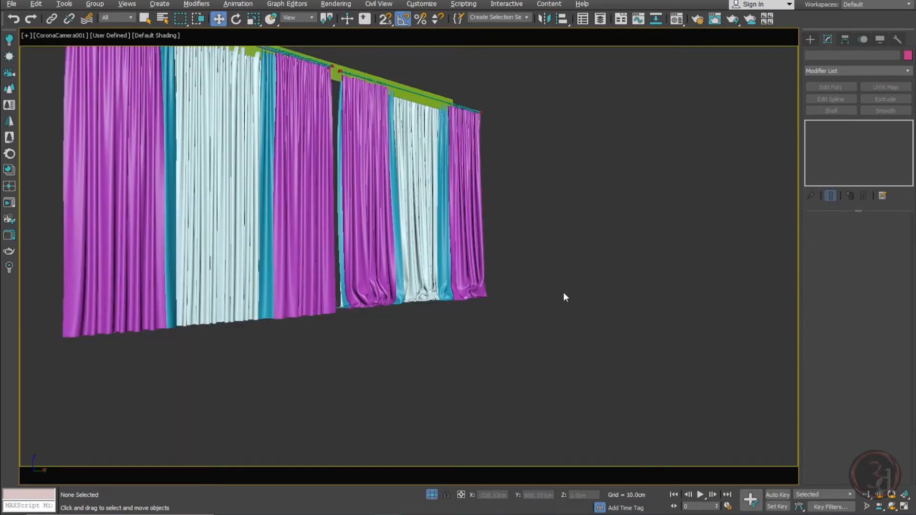
pyautogui.press('p')
pyautogui.press('z')
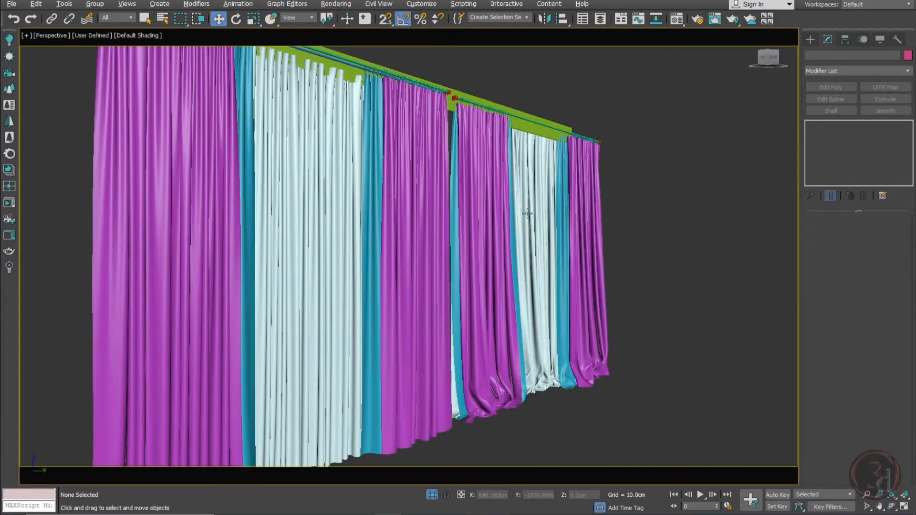
# Delete the straight-hemmed curtain group, leaving the group whose fabric bunches at the floor
pyautogui.keyDown('alt'); pyautogui.moveTo(528, 213); pyautogui.dragTo(432, 169, button='middle'); pyautogui.keyUp('alt')
pyautogui.click(435, 172)
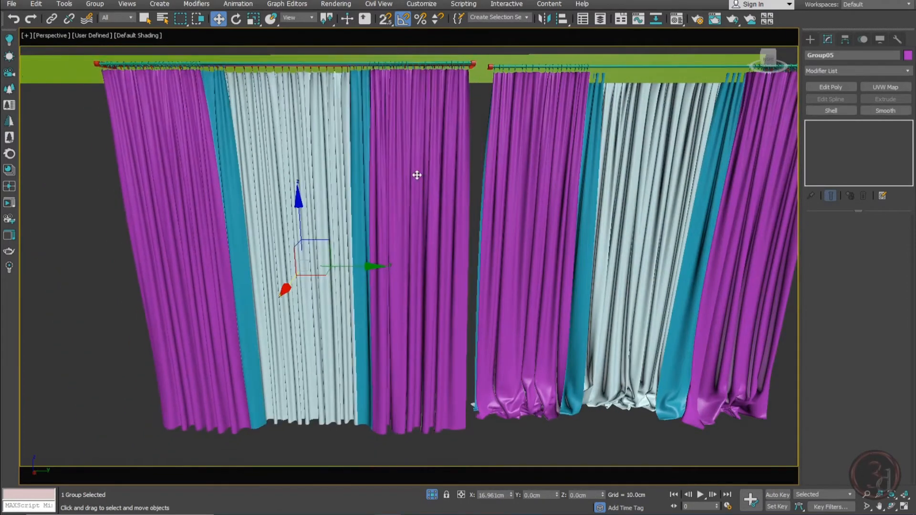
pyautogui.rightClick(418, 175)
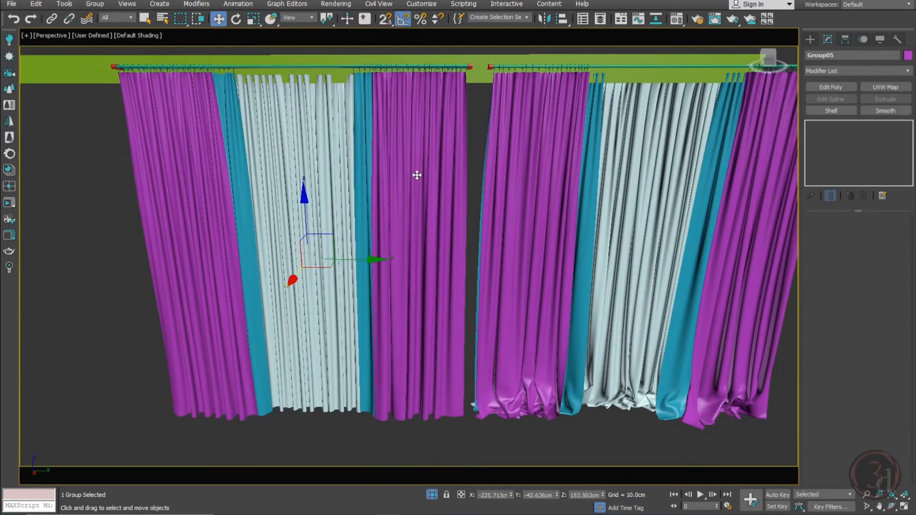
pyautogui.press('Delete')
pyautogui.press('z')
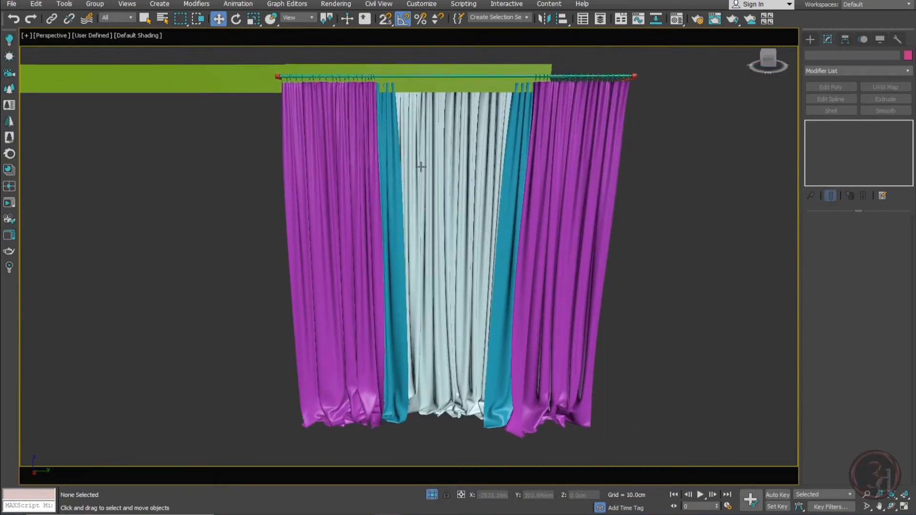
# Examine how the remaining curtain group's rods and rings sit against the pelmet in the front wireframe and perspective views
pyautogui.click(520, 145)
pyautogui.keyDown('alt'); pyautogui.moveTo(447, 286); pyautogui.dragTo(447, 276, button='middle'); pyautogui.keyUp('alt')
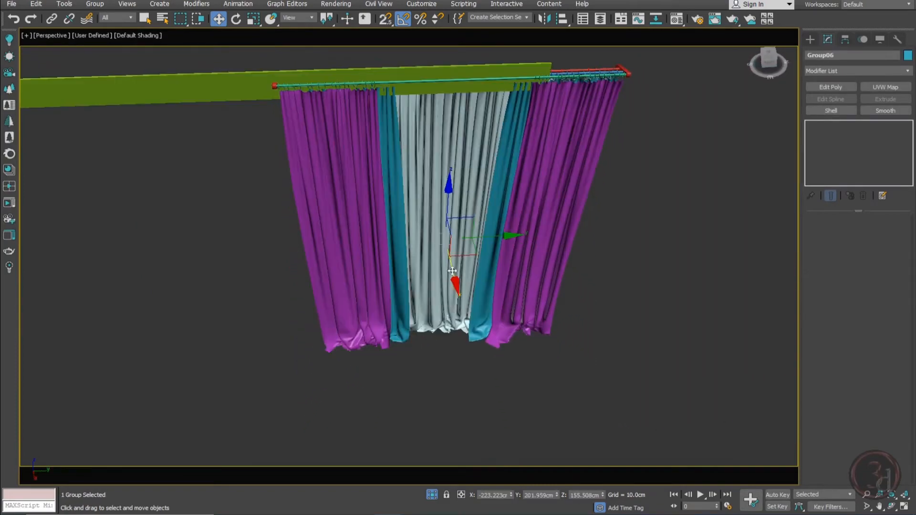
pyautogui.moveTo(453, 271); pyautogui.dragTo(453, 270)
pyautogui.press('f')
pyautogui.press('z')
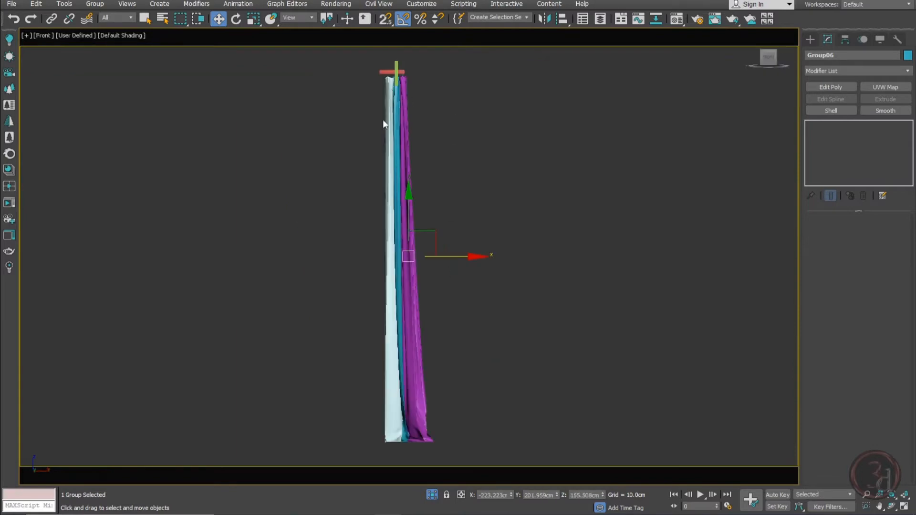
pyautogui.press('F3')
pyautogui.scroll(9, 404, 73)
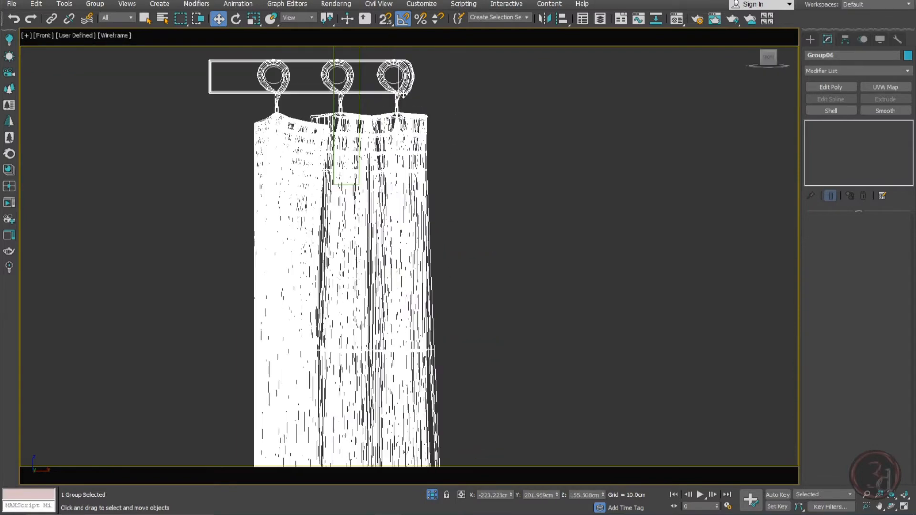
pyautogui.scroll(2, 420, 117)
pyautogui.moveTo(421, 117); pyautogui.dragTo(434, 179, button='middle')
pyautogui.scroll(-2, 435, 178)
pyautogui.moveTo(423, 224); pyautogui.dragTo(415, 226)
pyautogui.keyDown('alt'); pyautogui.moveTo(415, 224); pyautogui.dragTo(398, 264, button='middle'); pyautogui.keyUp('alt')
pyautogui.press('p')
pyautogui.scroll(4, 382, 253)
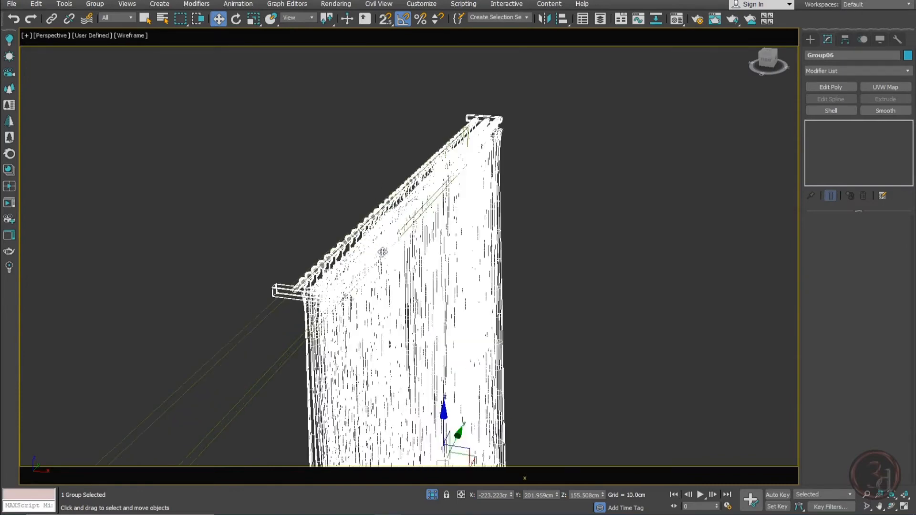
# Open the remaining curtain group and delete its assembly of rods and rings
pyautogui.hotkey('ctrl', 'd')
pyautogui.press('F3')
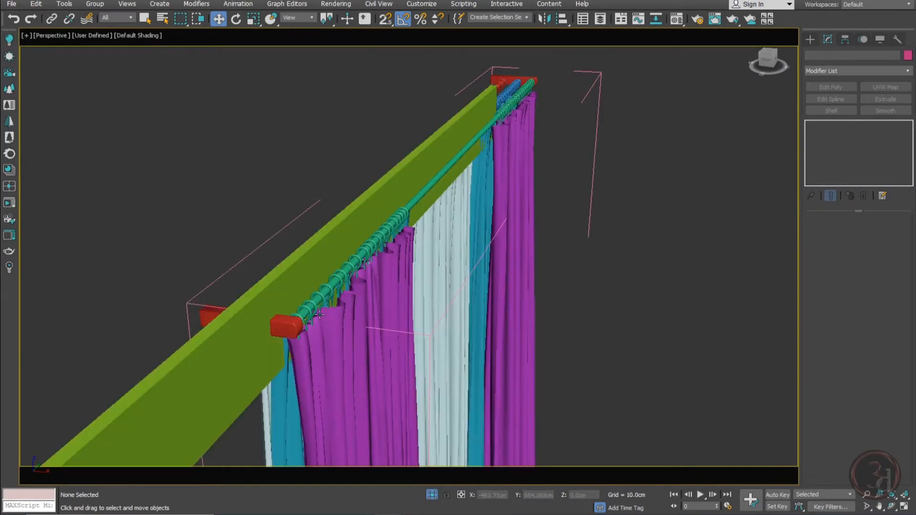
pyautogui.moveTo(285, 328); pyautogui.dragTo(134, 311)
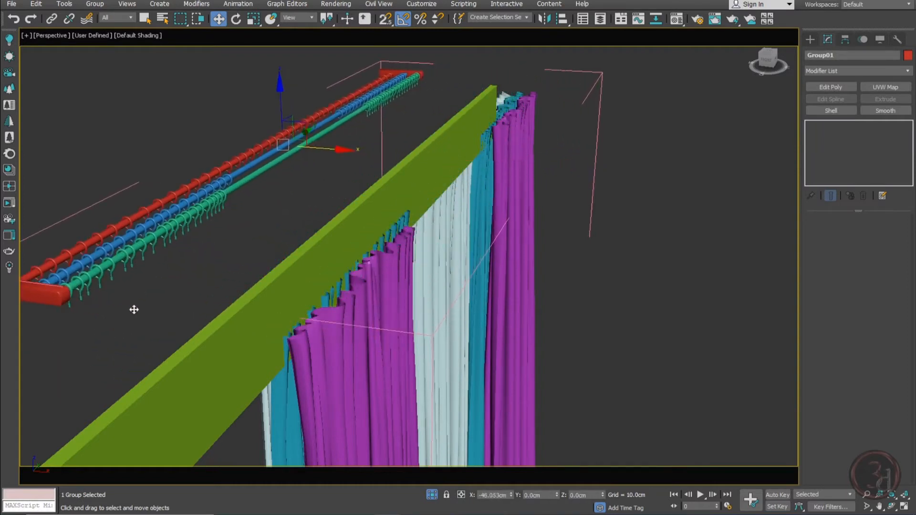
pyautogui.rightClick(134, 310)
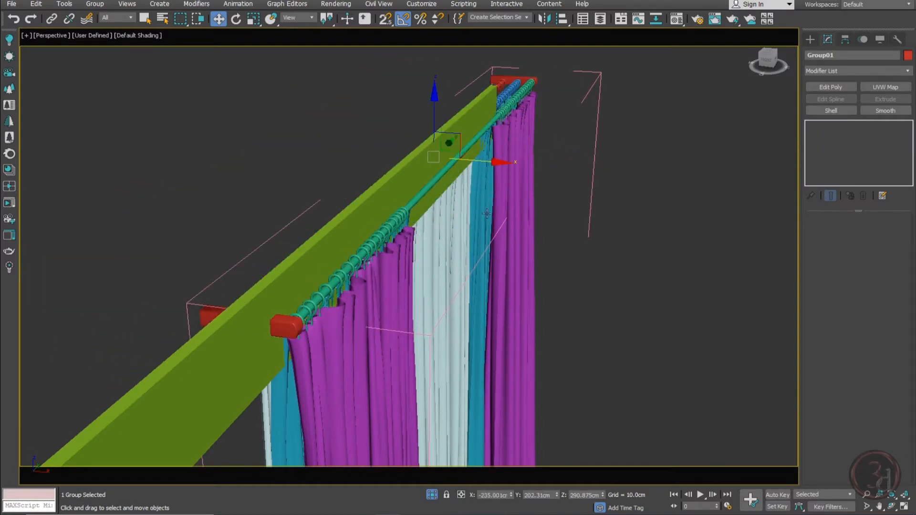
pyautogui.press('Delete')
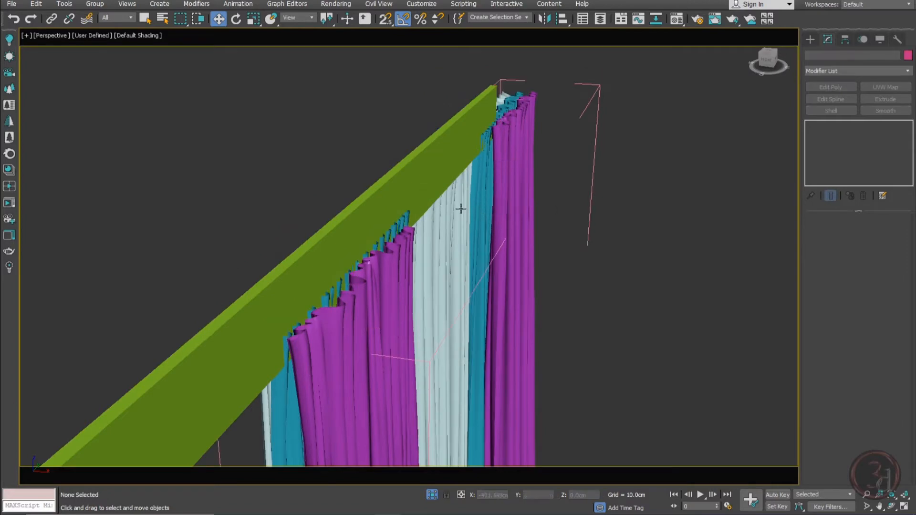
# Delete the two magenta outer drapes from the open curtain group
pyautogui.moveTo(437, 161)
pyautogui.mouseDown()
pyautogui.moveTo(400, 156)
pyautogui.moveTo(443, 162)
pyautogui.mouseUp()
pyautogui.rightClick(443, 161)
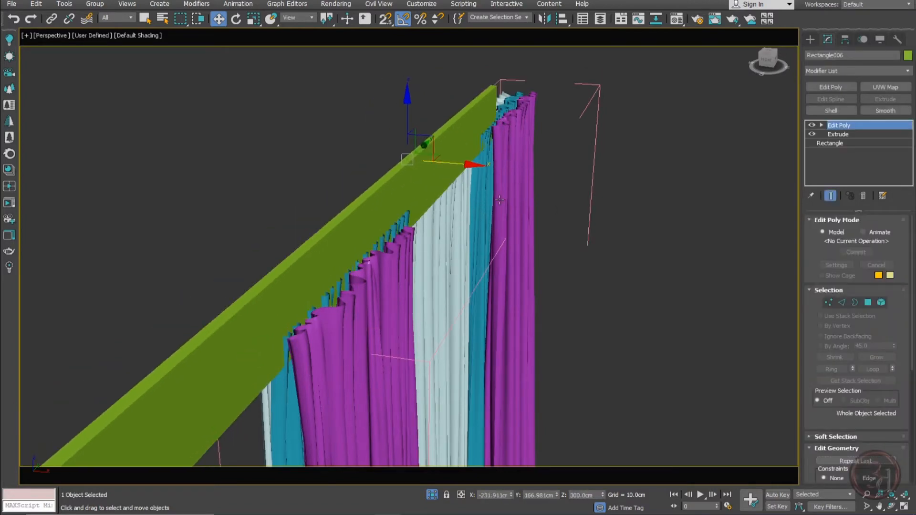
pyautogui.keyDown('alt'); pyautogui.moveTo(443, 161); pyautogui.dragTo(396, 176, button='middle'); pyautogui.keyUp('alt')
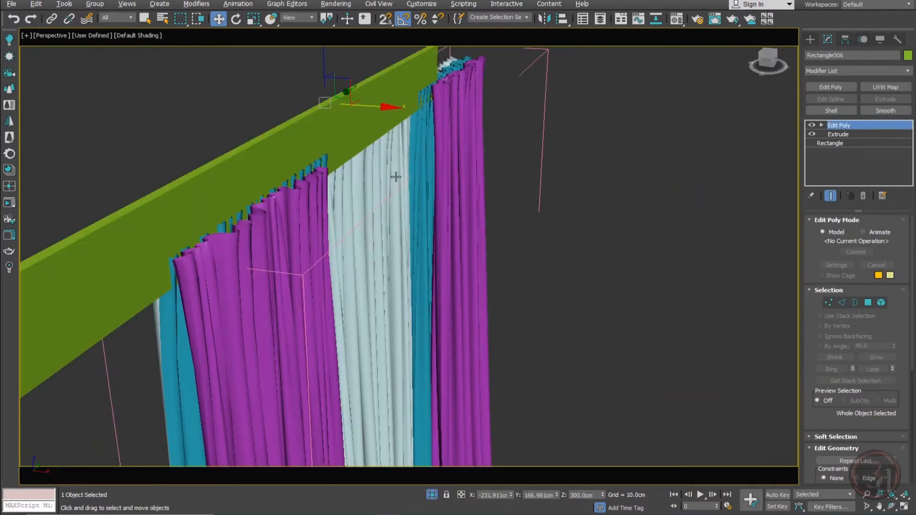
pyautogui.click(339, 217)
pyautogui.keyDown('alt'); pyautogui.moveTo(339, 216); pyautogui.dragTo(310, 342, button='middle'); pyautogui.keyUp('alt')
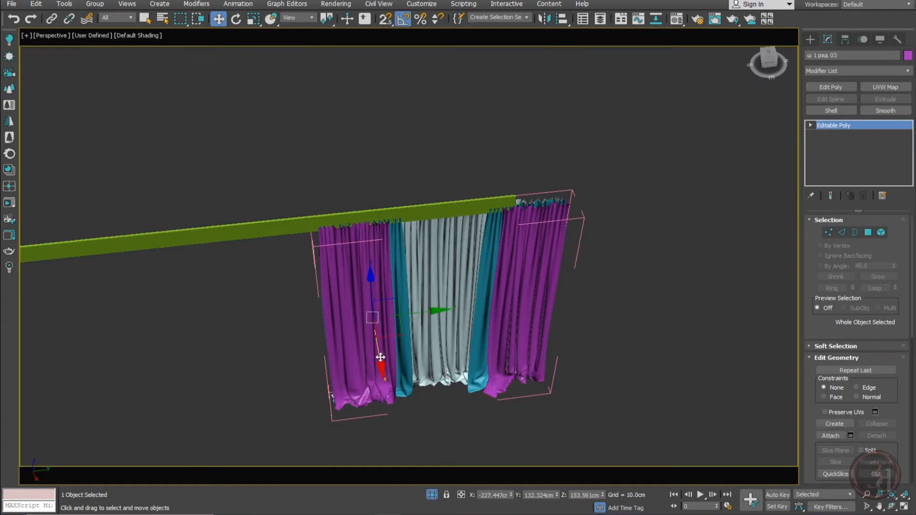
pyautogui.moveTo(380, 357); pyautogui.dragTo(353, 298)
pyautogui.rightClick(354, 299)
pyautogui.keyDown('ctrl'); pyautogui.click(525, 327); pyautogui.keyUp('ctrl')
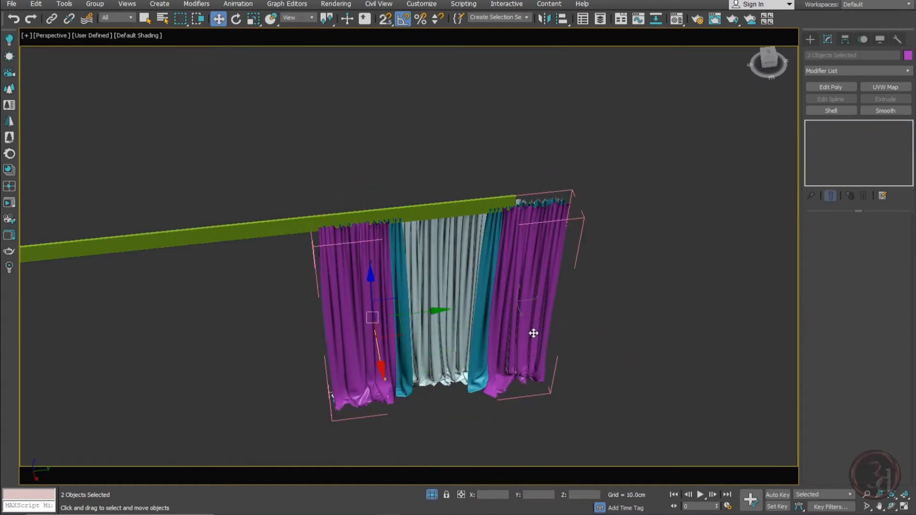
pyautogui.press('Delete')
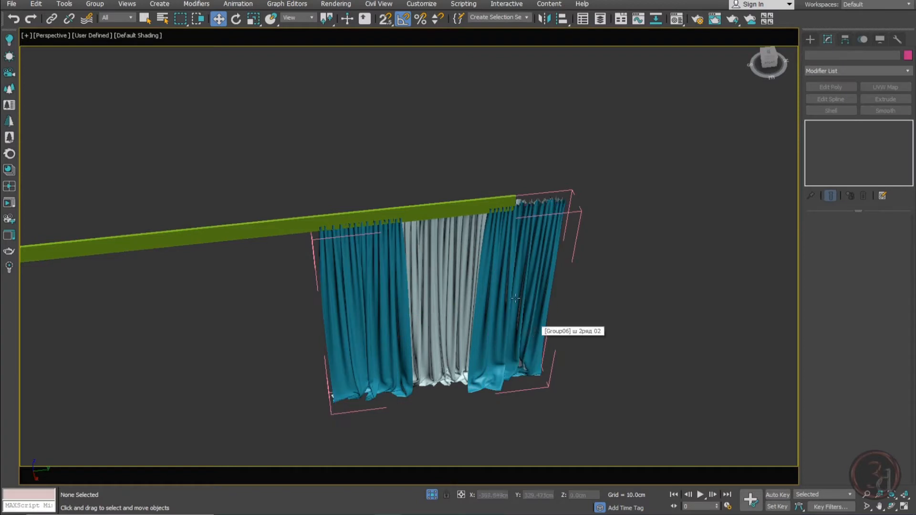
pyautogui.moveTo(534, 333); pyautogui.dragTo(584, 422)
pyautogui.rightClick(584, 423)
pyautogui.moveTo(354, 311); pyautogui.dragTo(432, 499)
pyautogui.rightClick(432, 498)
pyautogui.keyDown('alt'); pyautogui.moveTo(379, 340); pyautogui.dragTo(371, 360, button='middle'); pyautogui.keyUp('alt')
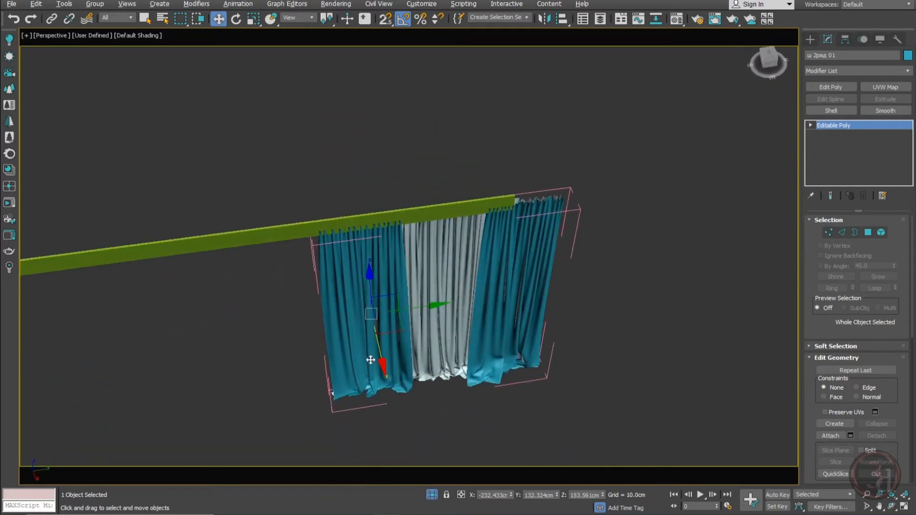
# Close the curtain group and move it to the pelmet's end and slightly back beneath it, at about X -225.4 cm, Y 155.7 cm
pyautogui.click(549, 284)
pyautogui.moveTo(496, 305); pyautogui.dragTo(449, 315)
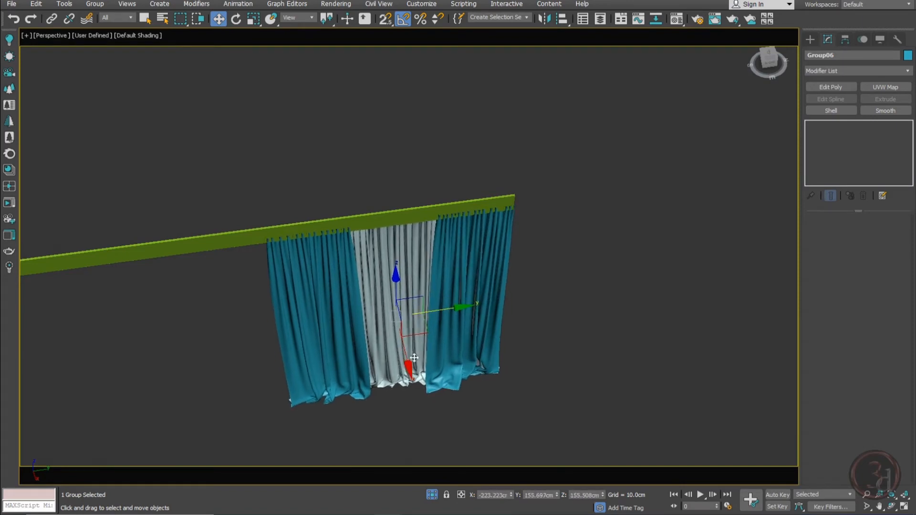
pyautogui.moveTo(408, 358); pyautogui.dragTo(408, 356)
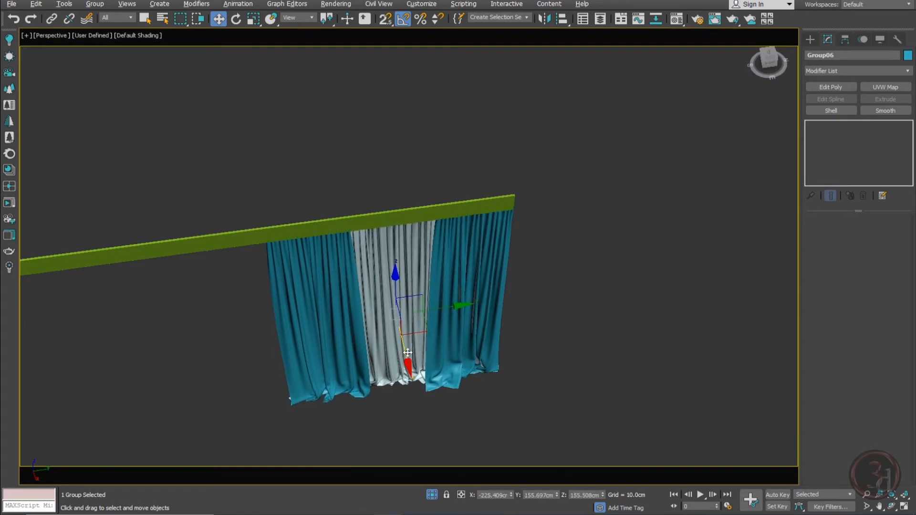
# End the isolation, return to the camera view of the whole room, and select the curtain group beneath the pelmet
pyautogui.keyDown('alt'); pyautogui.moveTo(408, 355); pyautogui.dragTo(573, 295, button='middle'); pyautogui.keyUp('alt')
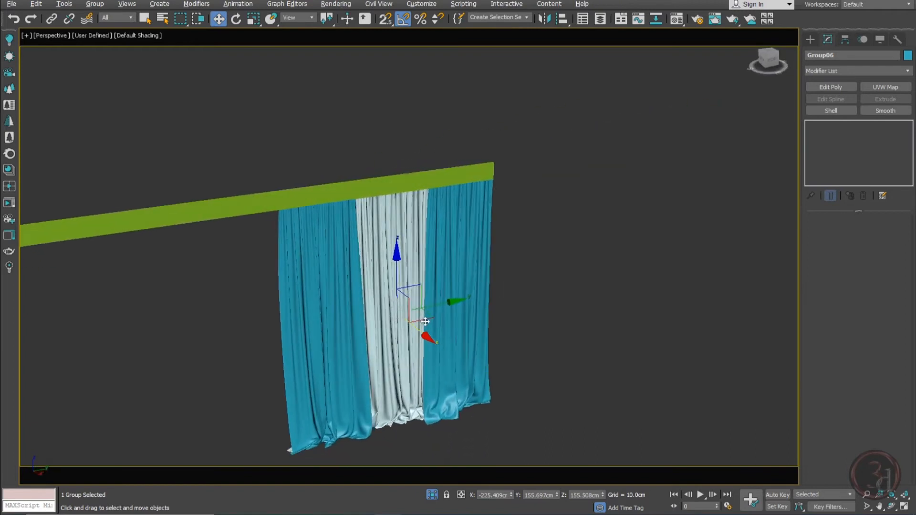
pyautogui.click(433, 499)
pyautogui.keyDown('alt'); pyautogui.moveTo(463, 406); pyautogui.dragTo(476, 376, button='middle'); pyautogui.keyUp('alt')
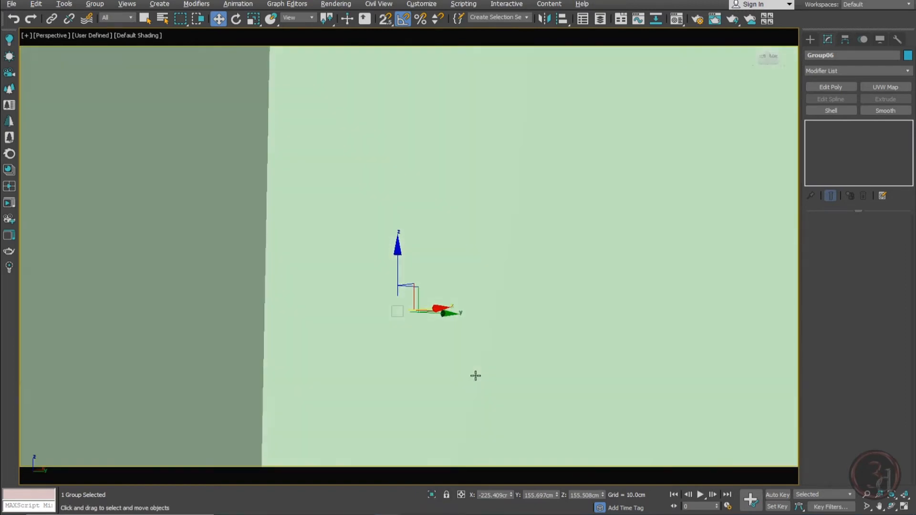
pyautogui.click(463, 358)
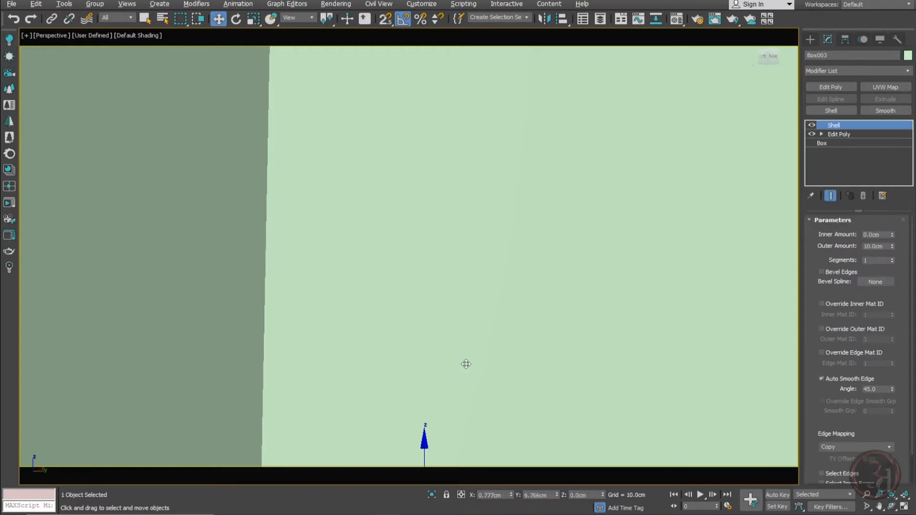
pyautogui.press('c')
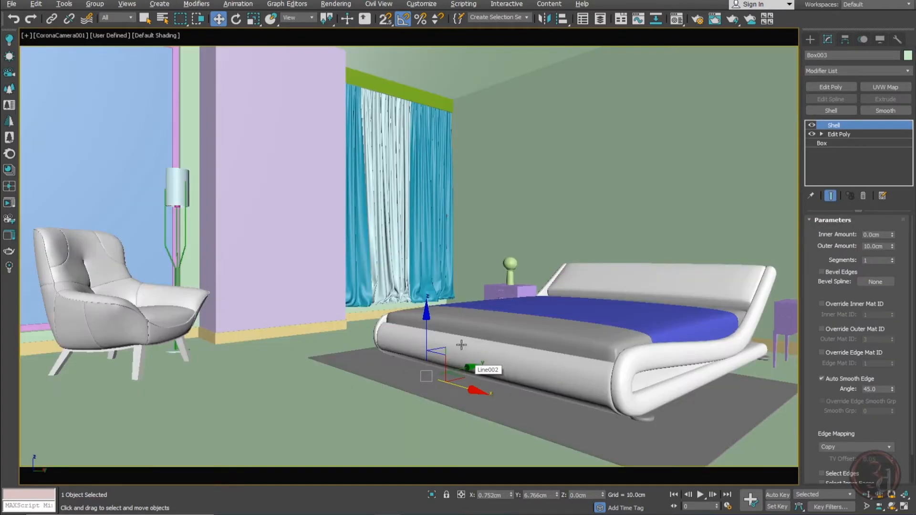
pyautogui.click(447, 244)
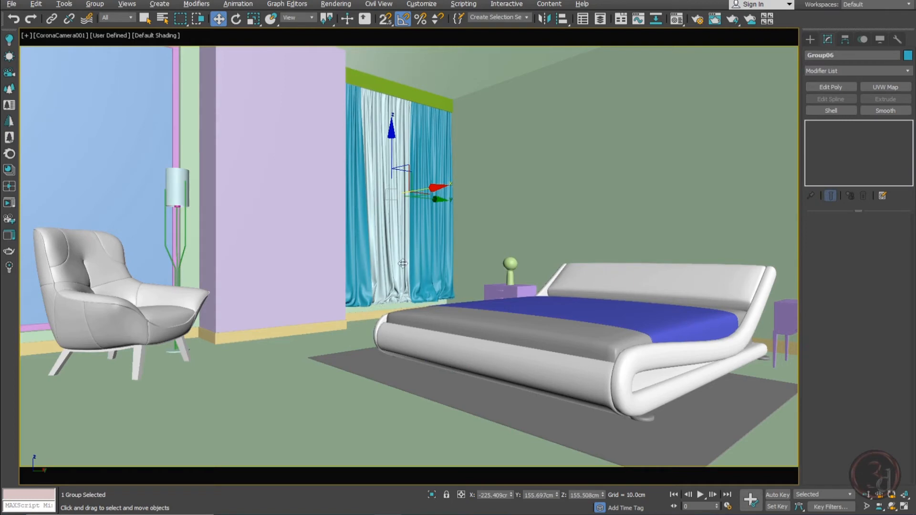
# Stretch the curtain group slightly in height and lower it to about Z 146.2 cm so it reaches the floor
pyautogui.moveTo(393, 152); pyautogui.dragTo(410, 189)
pyautogui.rightClick(410, 189)
pyautogui.press('r')
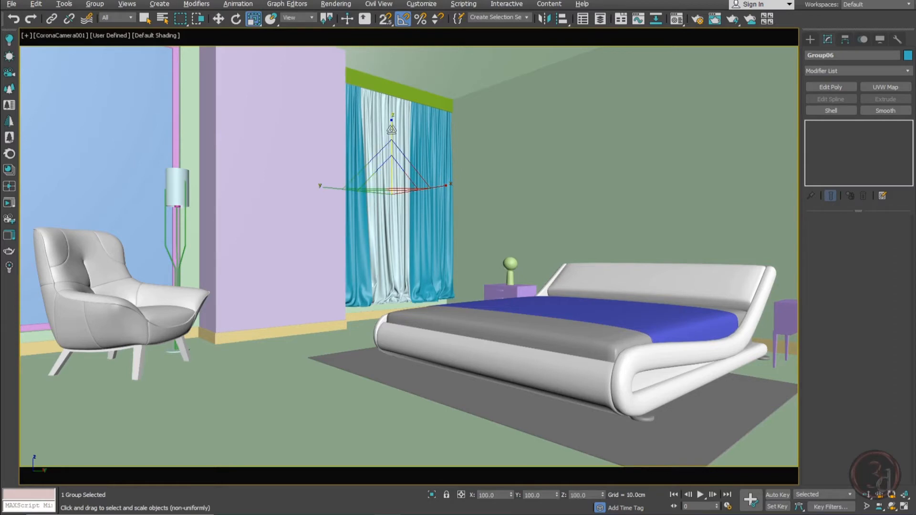
pyautogui.press('w')
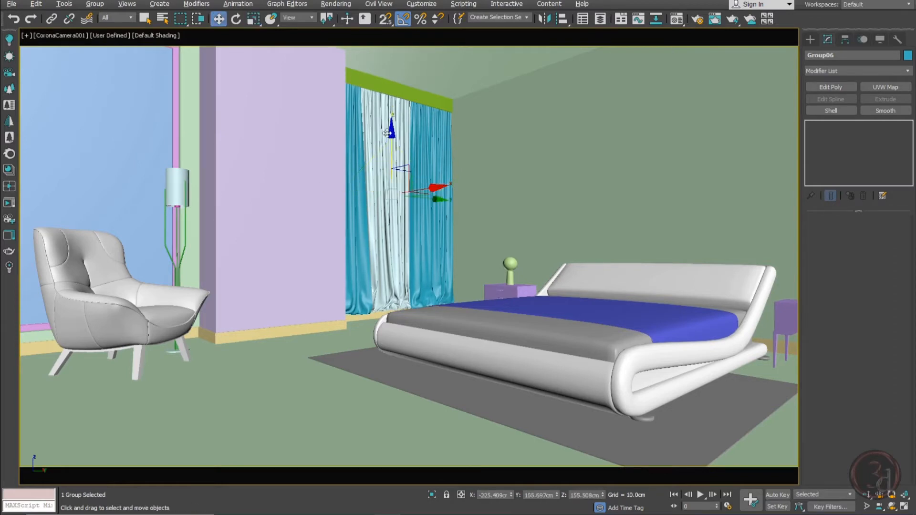
pyautogui.moveTo(390, 136); pyautogui.dragTo(390, 144)
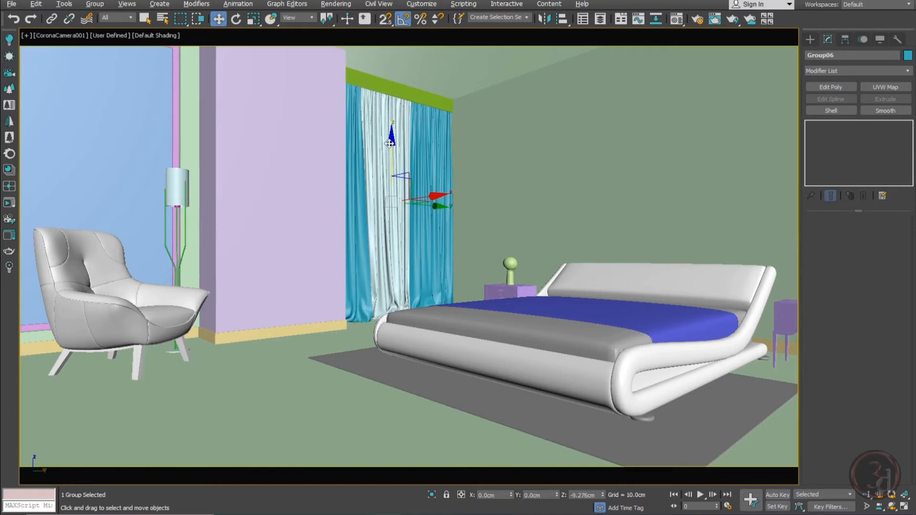
pyautogui.moveTo(390, 144); pyautogui.dragTo(389, 143)
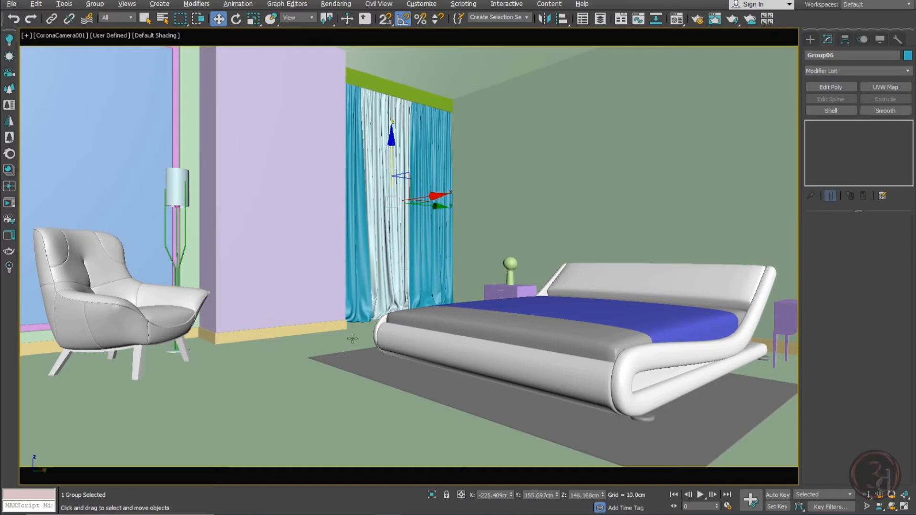
# Isolate the curtain group with the floor and examine how its lower hem meets the floor in the front wireframe and camera views
pyautogui.keyDown('ctrl'); pyautogui.click(360, 339); pyautogui.keyUp('ctrl')
pyautogui.hotkey('alt', 'q')
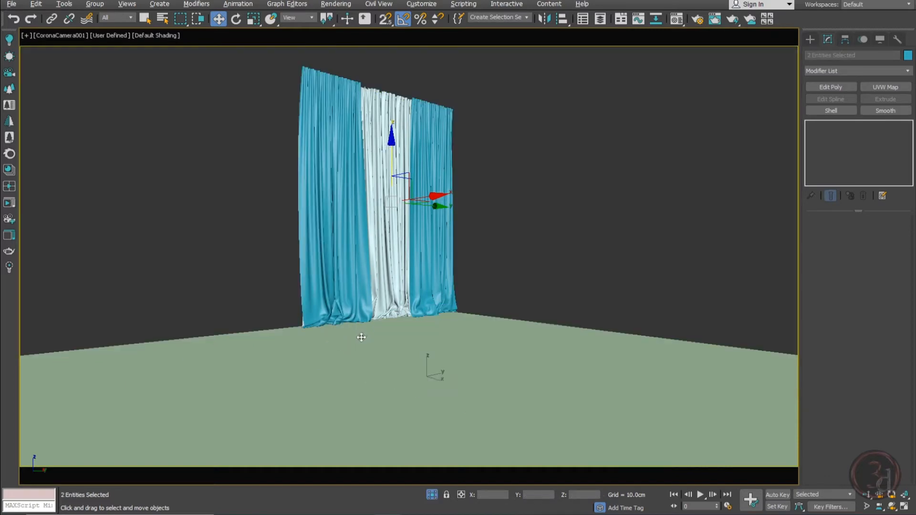
pyautogui.press('f')
pyautogui.press('z')
pyautogui.moveTo(221, 383); pyautogui.dragTo(434, 180, button='middle')
pyautogui.press('F3')
pyautogui.scroll(5, 314, 238)
pyautogui.scroll(5, 387, 384)
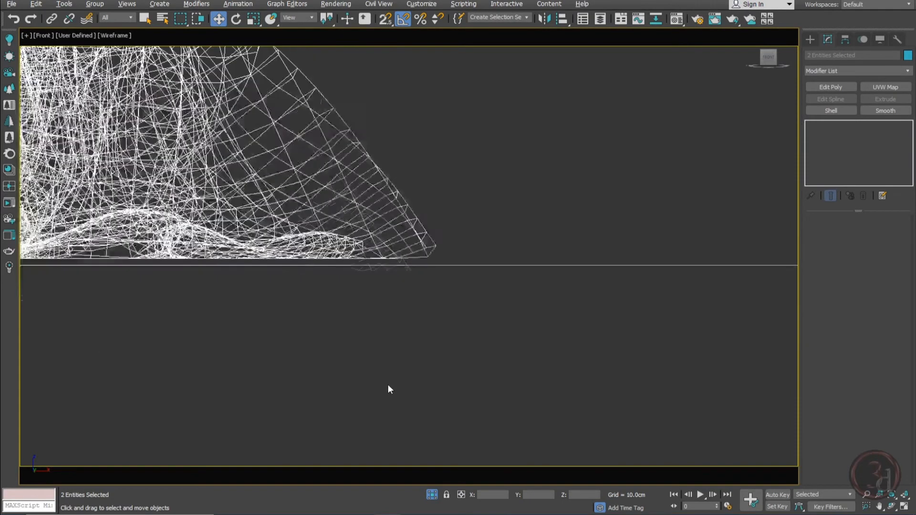
pyautogui.click(380, 356)
pyautogui.scroll(-3, 324, 267)
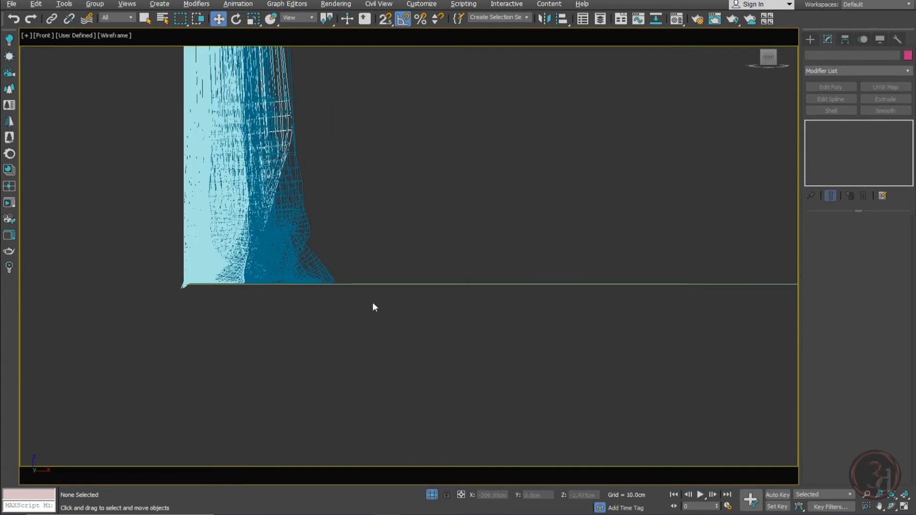
pyautogui.press('c')
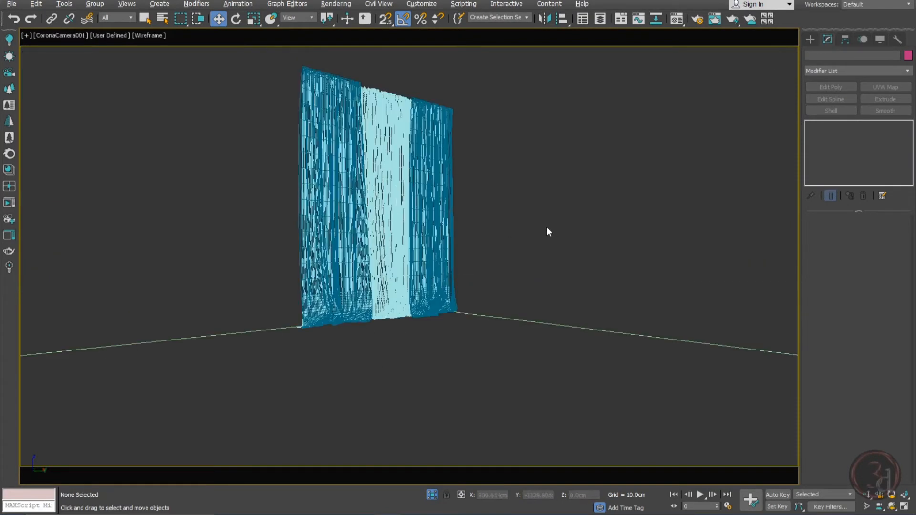
pyautogui.press('F3')
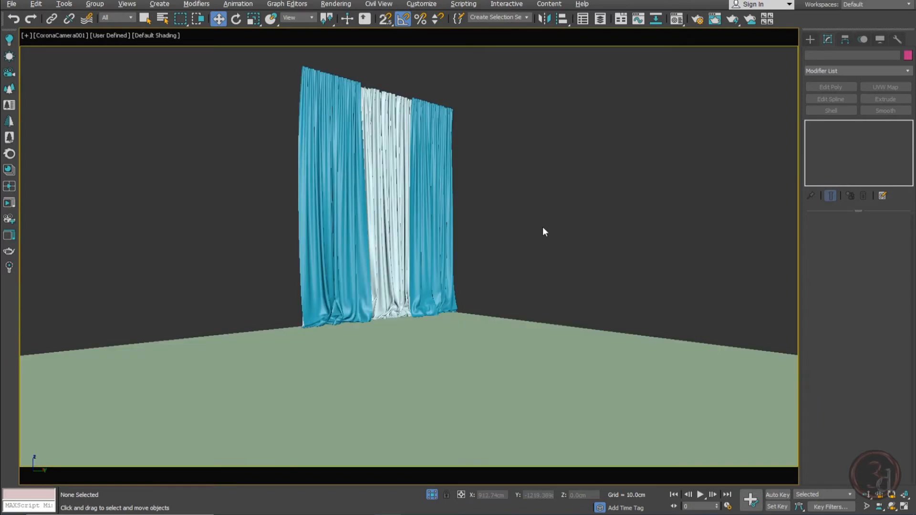
# Show the whole room again and clone the curtain group once as an instance along the window wall, at about Y -172.9 cm
pyautogui.click(432, 496)
pyautogui.click(397, 157)
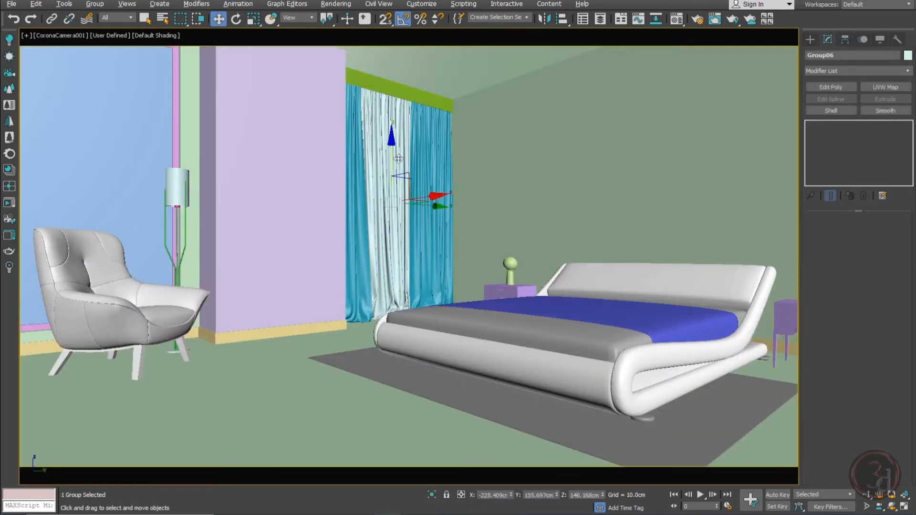
pyautogui.moveTo(399, 158)
pyautogui.keyDown('shift'); pyautogui.mouseDown()
pyautogui.moveTo(292, 152)
pyautogui.moveTo(111, 202)
pyautogui.moveTo(79, 181)
pyautogui.moveTo(94, 184)
pyautogui.mouseUp(); pyautogui.keyUp('shift')
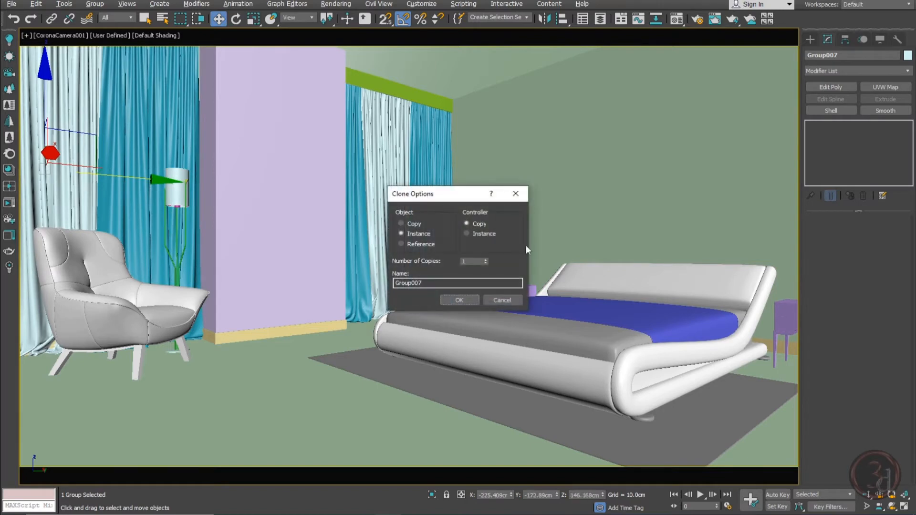
pyautogui.click(461, 301)
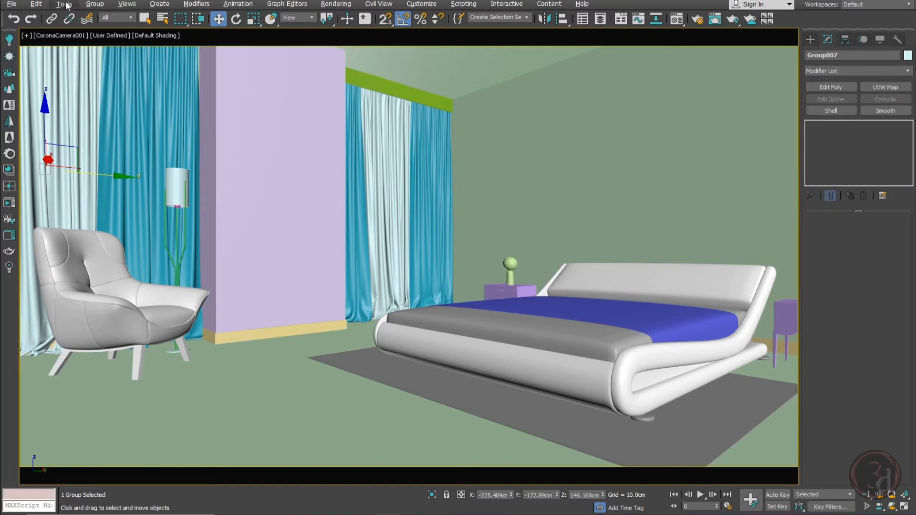
# Merge Group001 from walldec.max into the scene, auto-renaming the duplicate object
pyautogui.click(11, 3)
pyautogui.moveTo(68, 141)
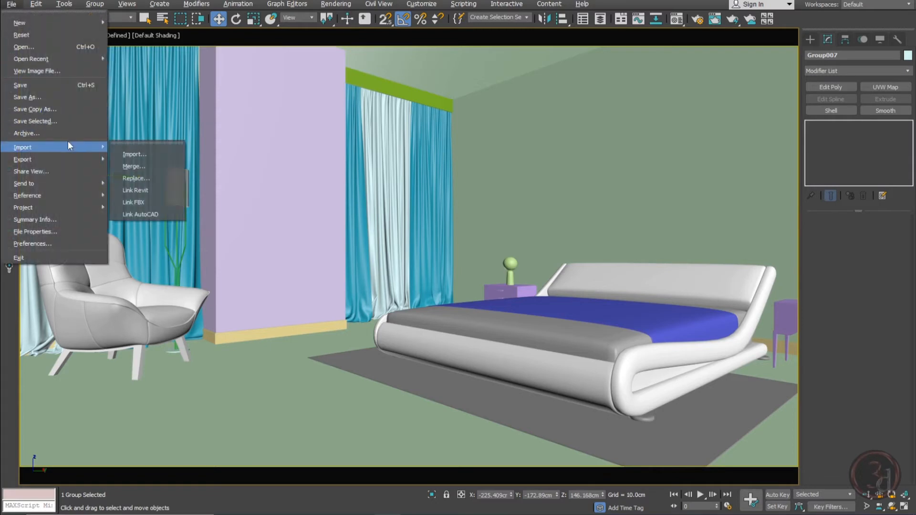
pyautogui.click(123, 165)
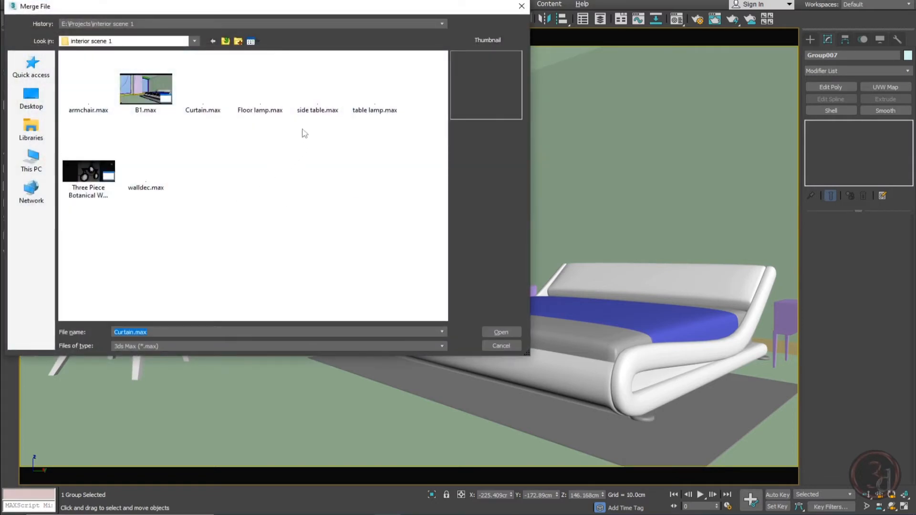
pyautogui.click(145, 165)
pyautogui.click(508, 330)
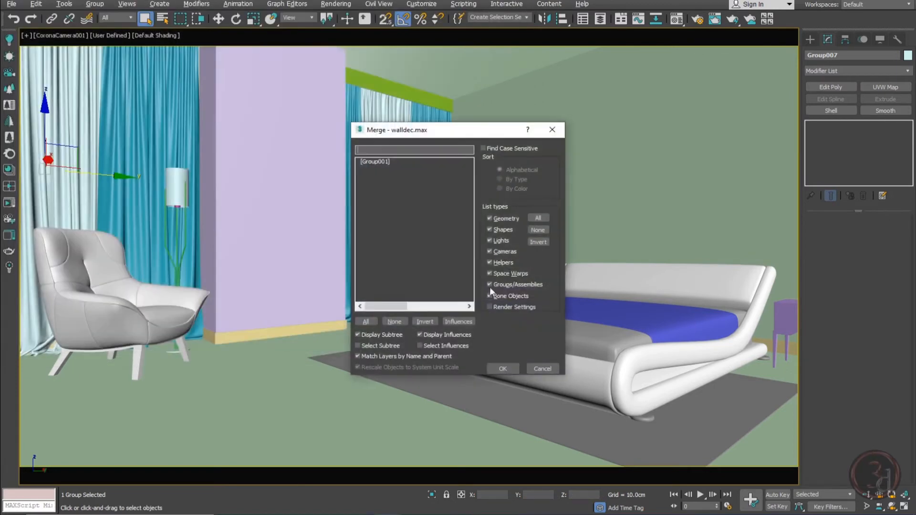
pyautogui.doubleClick(377, 161)
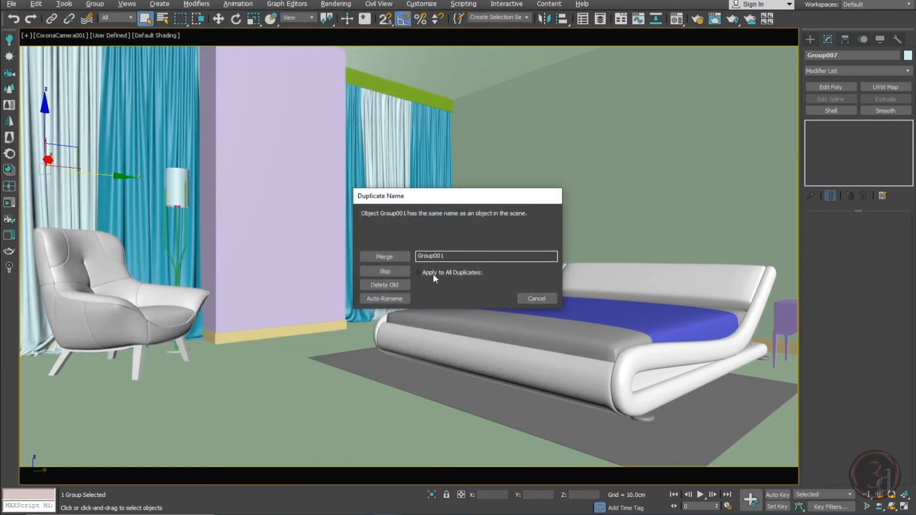
pyautogui.click(402, 300)
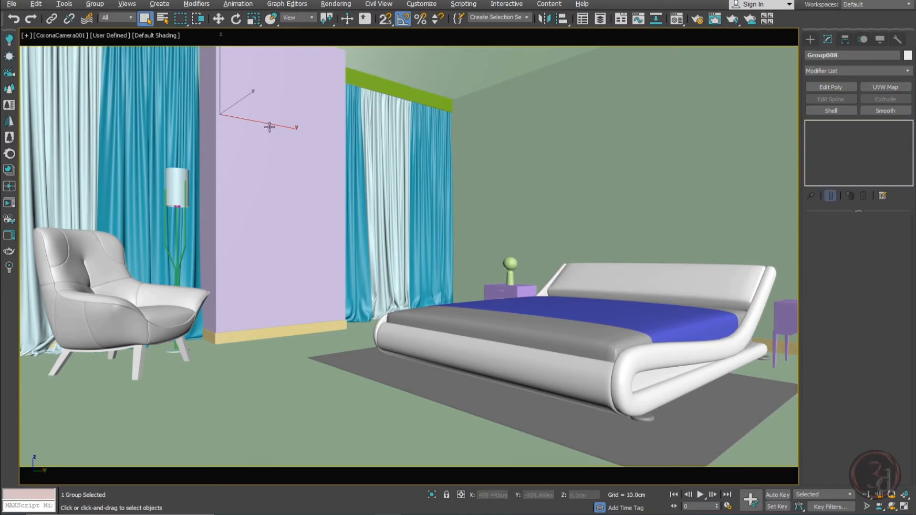
# Move the merged wall plates to about X -180.4 cm, Y 21.3 cm, Z 276.9 cm and isolate them with the room shell
pyautogui.press('w')
pyautogui.moveTo(400, 73); pyautogui.dragTo(331, 104)
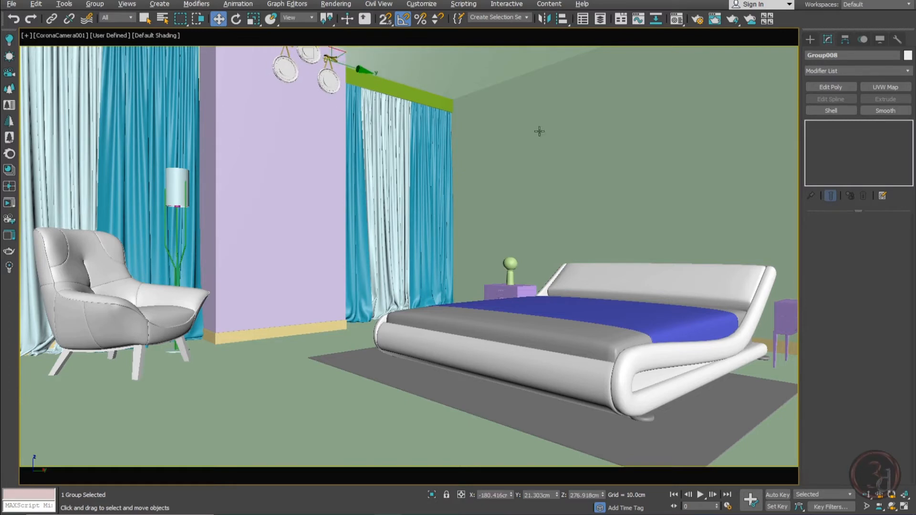
pyautogui.keyDown('ctrl'); pyautogui.click(600, 132); pyautogui.keyUp('ctrl')
pyautogui.hotkey('alt', 'q')
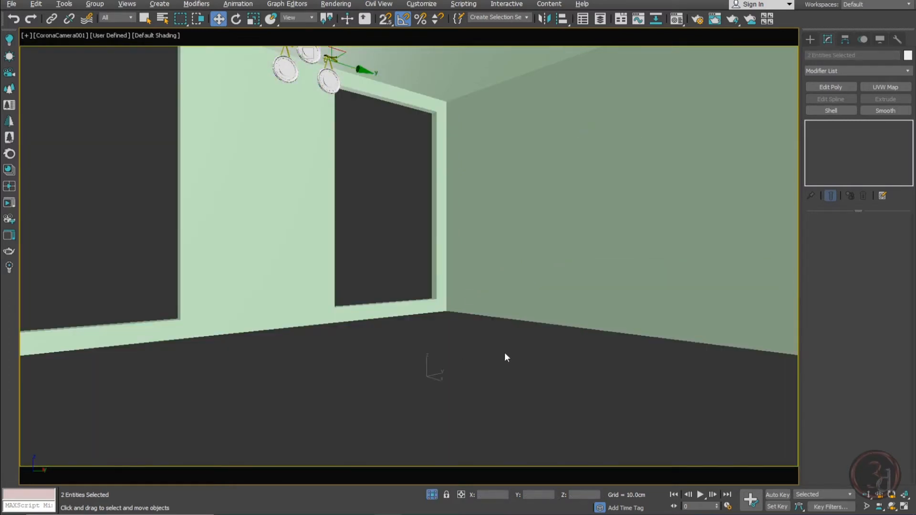
# In the top wireframe view, move the wall plates to about X 1.2 cm, Y 205 cm and rotate them parallel to the back wall
pyautogui.press('t')
pyautogui.press('F3')
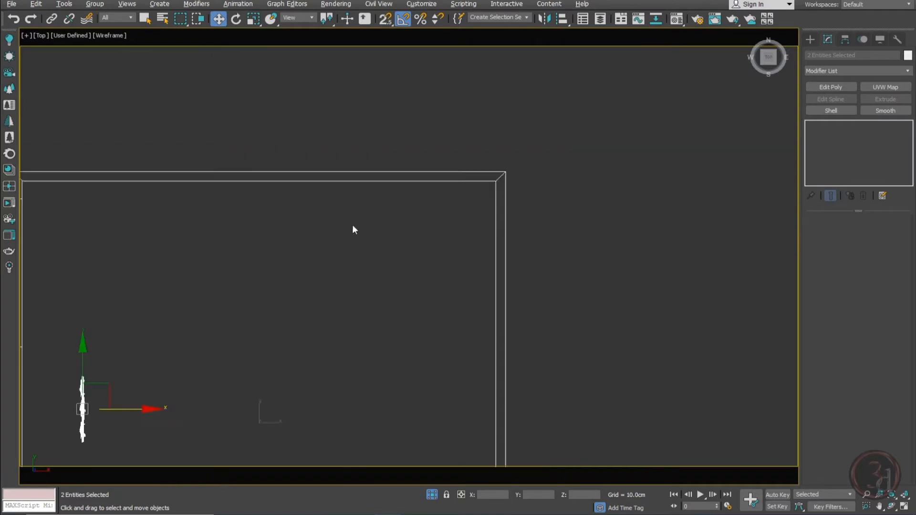
pyautogui.scroll(-3, 352, 224)
pyautogui.scroll(3, 262, 309)
pyautogui.scroll(-2, 258, 296)
pyautogui.click(139, 278)
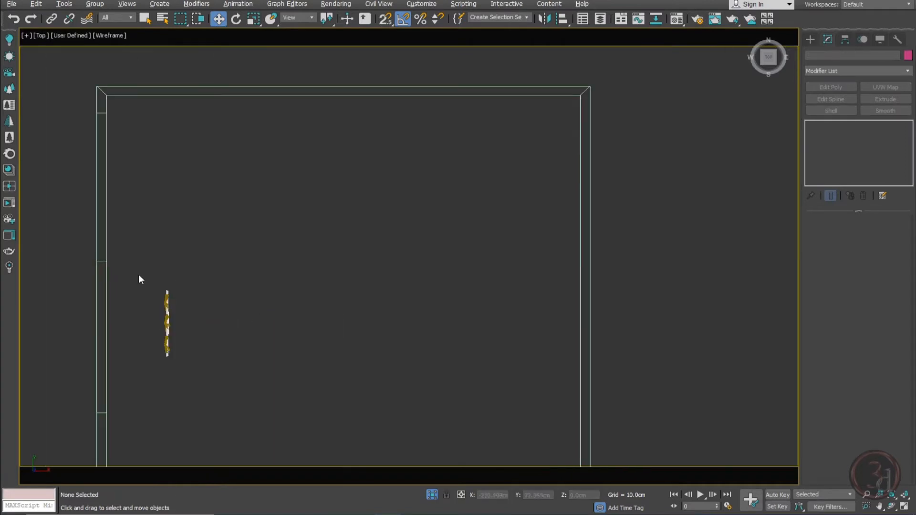
pyautogui.click(173, 308)
pyautogui.moveTo(188, 302); pyautogui.dragTo(419, 143)
pyautogui.press('e')
pyautogui.press('w')
pyautogui.scroll(5, 364, 268)
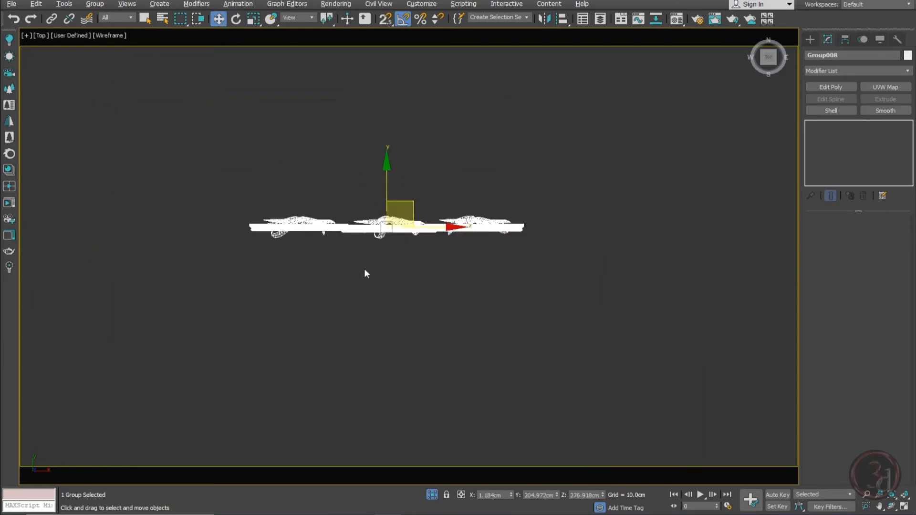
# Move the wall plates straight toward the back wall, to about Y 261 cm
pyautogui.moveTo(365, 268); pyautogui.dragTo(370, 365, button='middle')
pyautogui.scroll(-3, 396, 236)
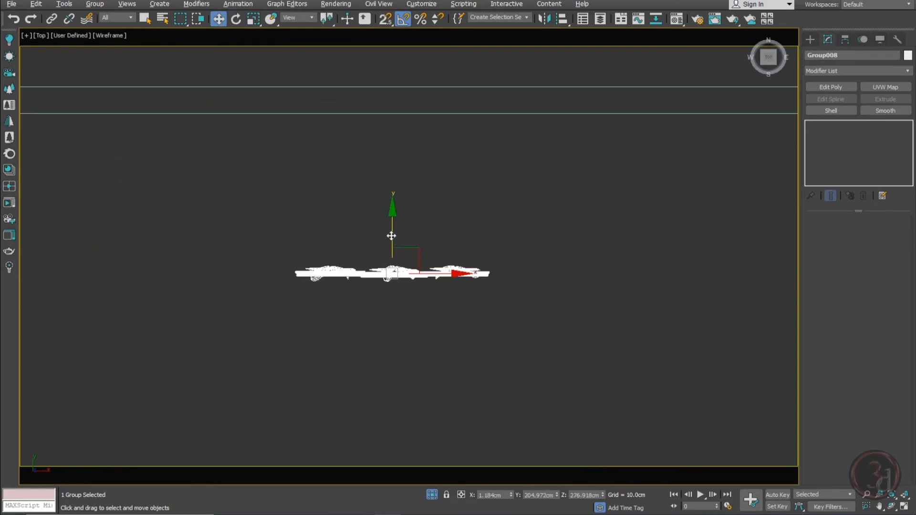
pyautogui.moveTo(394, 238); pyautogui.dragTo(393, 94)
pyautogui.moveTo(409, 200); pyautogui.dragTo(409, 221, button='middle')
# In the shaded perspective view, lower the wall plates to about Z 260.6 cm and push them against the back wall at about Y 263.2 cm
pyautogui.press('p')
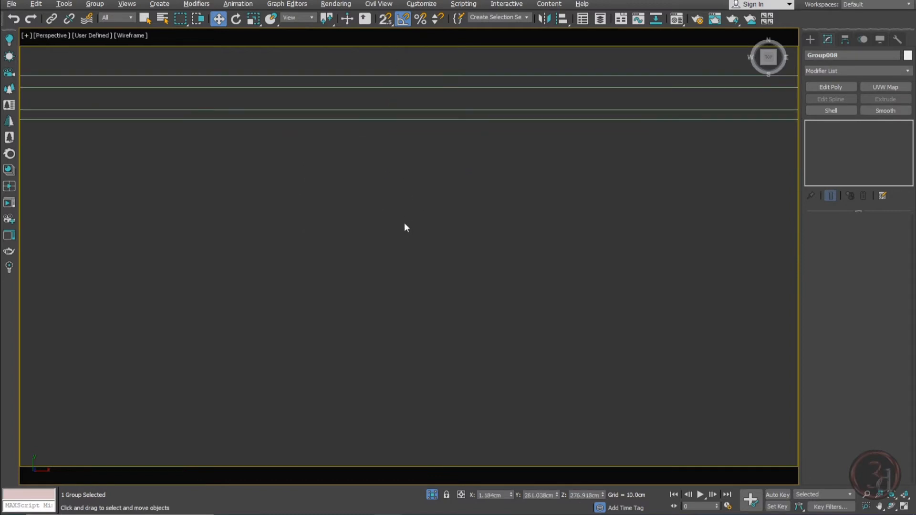
pyautogui.scroll(3, 426, 196)
pyautogui.press('F3')
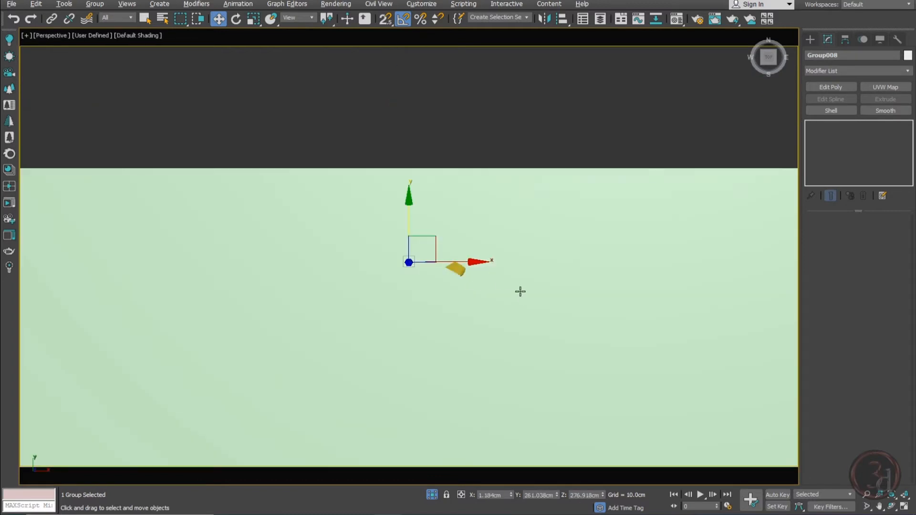
pyautogui.moveTo(519, 290)
pyautogui.keyDown('alt'); pyautogui.mouseDown(button='middle')
pyautogui.moveTo(528, 311)
pyautogui.moveTo(500, 234)
pyautogui.moveTo(549, 223)
pyautogui.mouseUp(button='middle'); pyautogui.keyUp('alt')
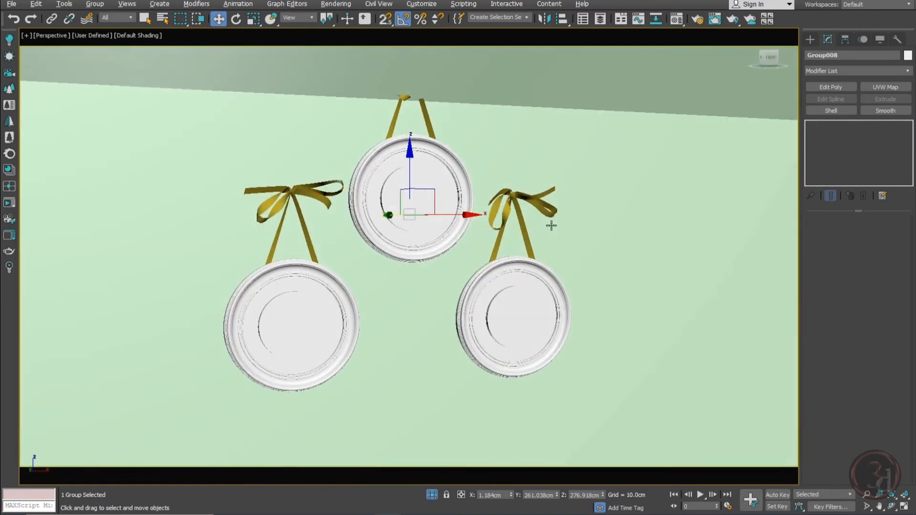
pyautogui.moveTo(411, 171); pyautogui.dragTo(414, 262)
pyautogui.keyDown('alt'); pyautogui.moveTo(413, 262); pyautogui.dragTo(456, 321, button='middle'); pyautogui.keyUp('alt')
pyautogui.moveTo(368, 296); pyautogui.dragTo(357, 293)
pyautogui.keyDown('alt'); pyautogui.moveTo(462, 304); pyautogui.dragTo(356, 307, button='middle'); pyautogui.keyUp('alt')
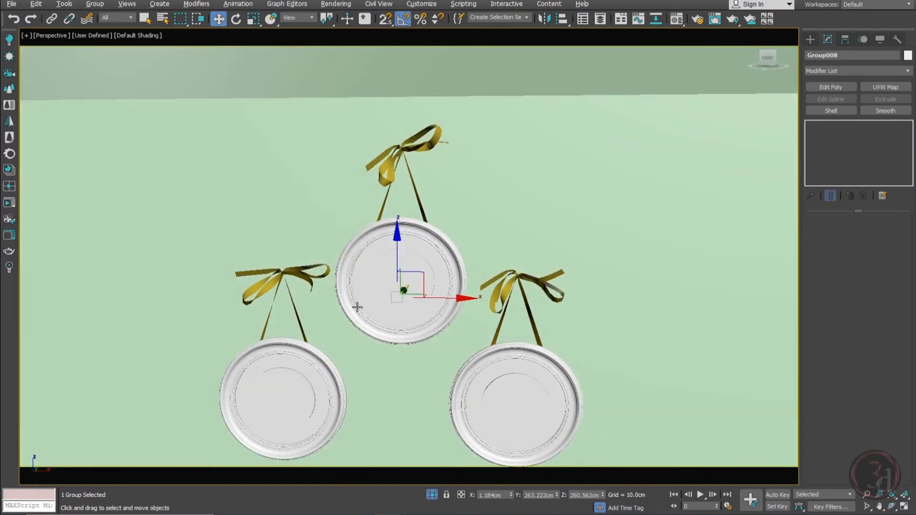
# In the camera view, lower the wall plates on the back wall to about Z 199.1 cm
pyautogui.scroll(-3, 439, 354)
pyautogui.moveTo(439, 354); pyautogui.dragTo(431, 299, button='middle')
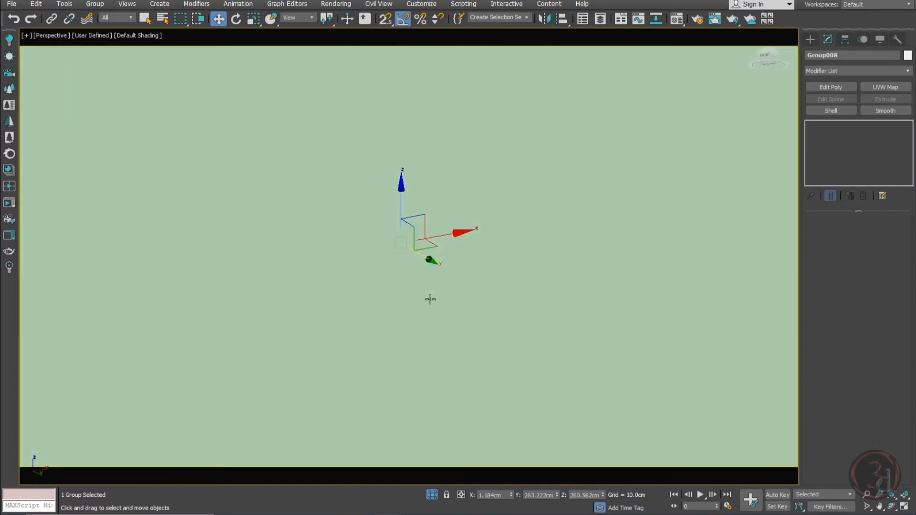
pyautogui.press('c')
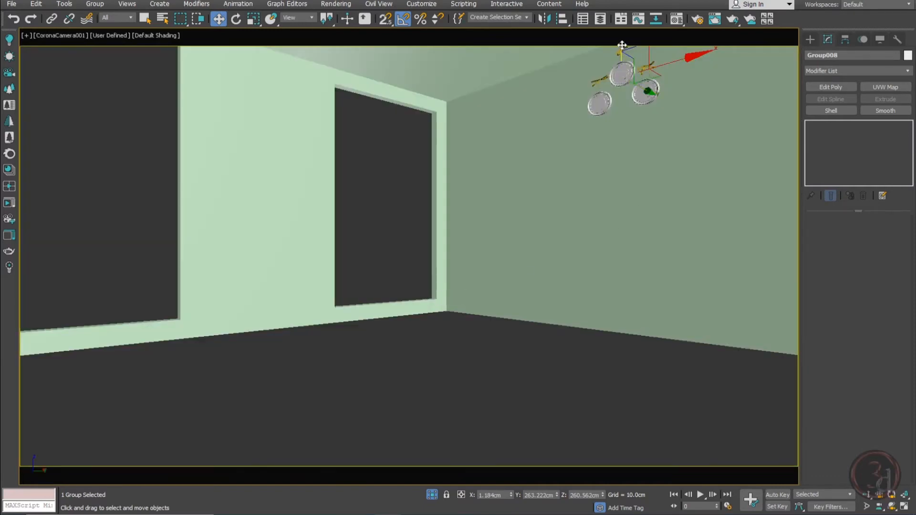
pyautogui.moveTo(622, 45); pyautogui.dragTo(621, 104)
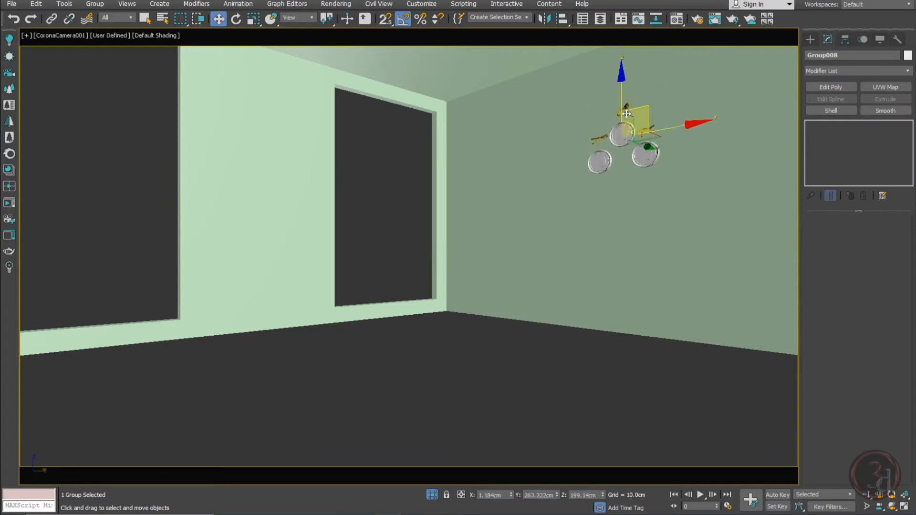
# Exit isolation and move the wall plates above the bed to about X 38.9 cm, Z 185.4 cm
pyautogui.click(432, 495)
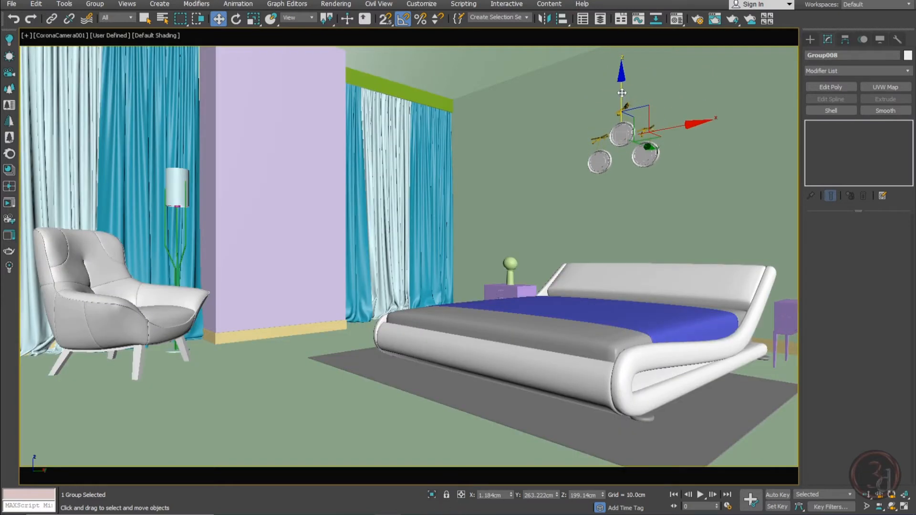
pyautogui.moveTo(675, 120); pyautogui.dragTo(716, 128)
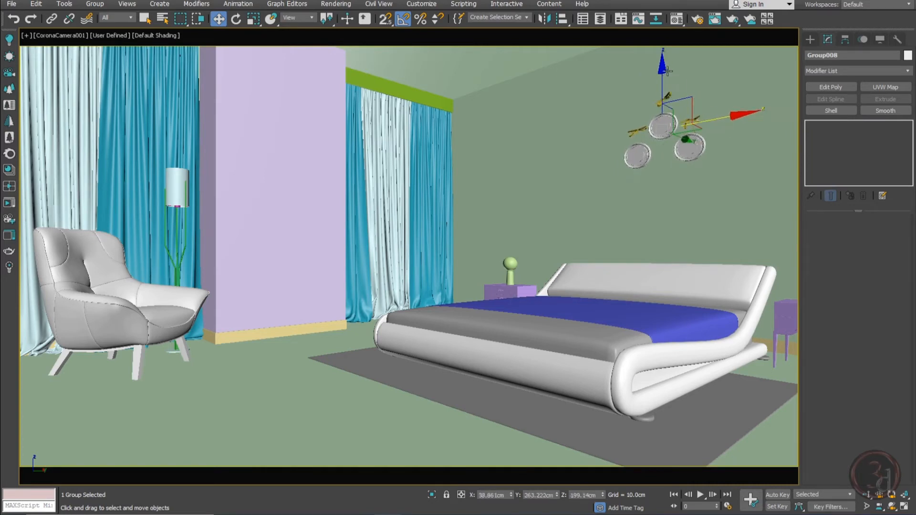
pyautogui.moveTo(659, 83); pyautogui.dragTo(663, 98)
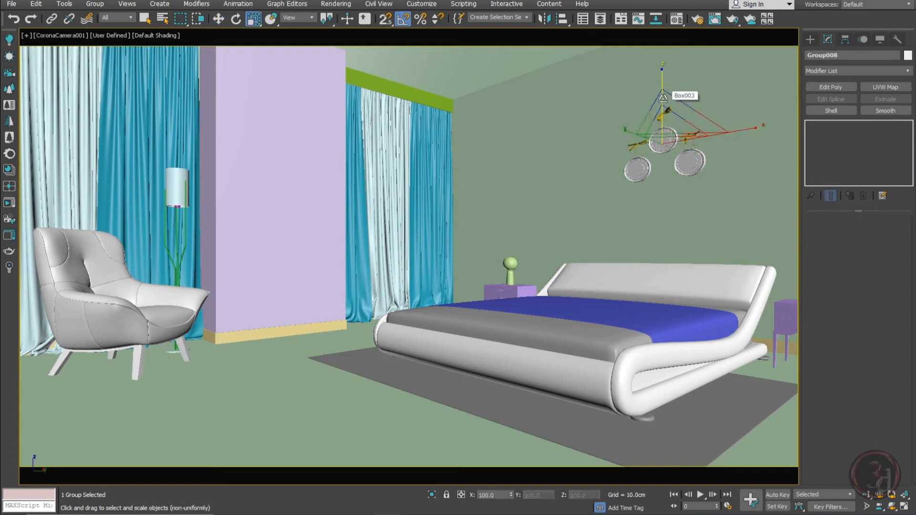
# Scale the wall plates up uniformly on the back wall
pyautogui.press('r')
pyautogui.moveTo(670, 127); pyautogui.dragTo(667, 105)
pyautogui.press('w')
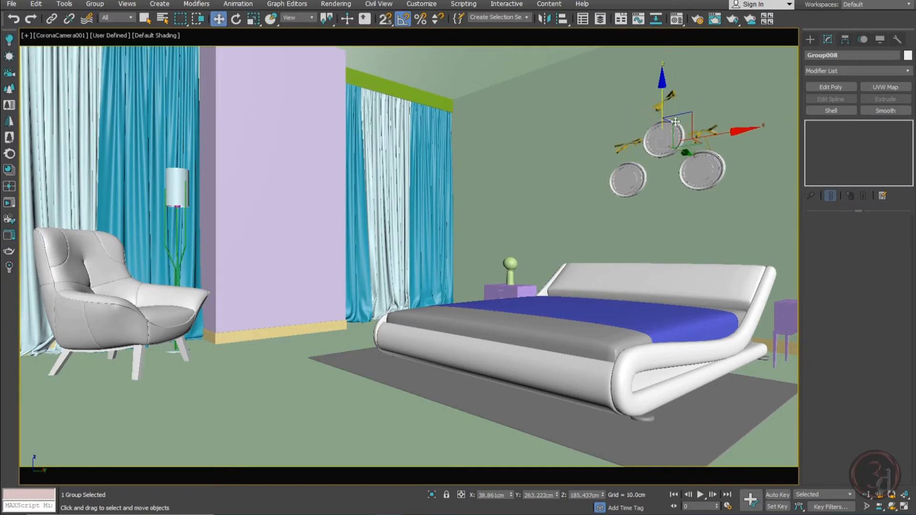
pyautogui.hotkey('alt', 'o')
pyautogui.click(695, 169)
pyautogui.moveTo(695, 167); pyautogui.dragTo(716, 200)
pyautogui.hotkey('ctrl', 'z')
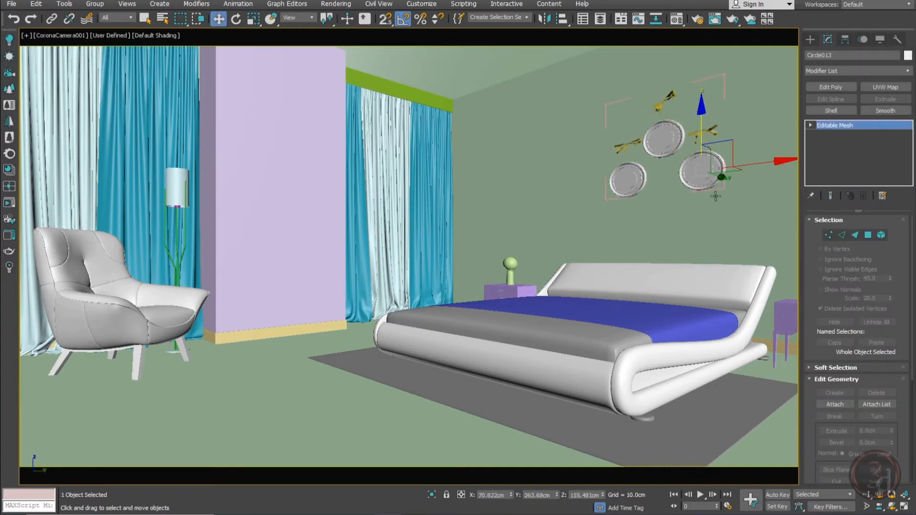
pyautogui.hotkey('ctrl', 'z')
pyautogui.hotkey('ctrl', 'z')
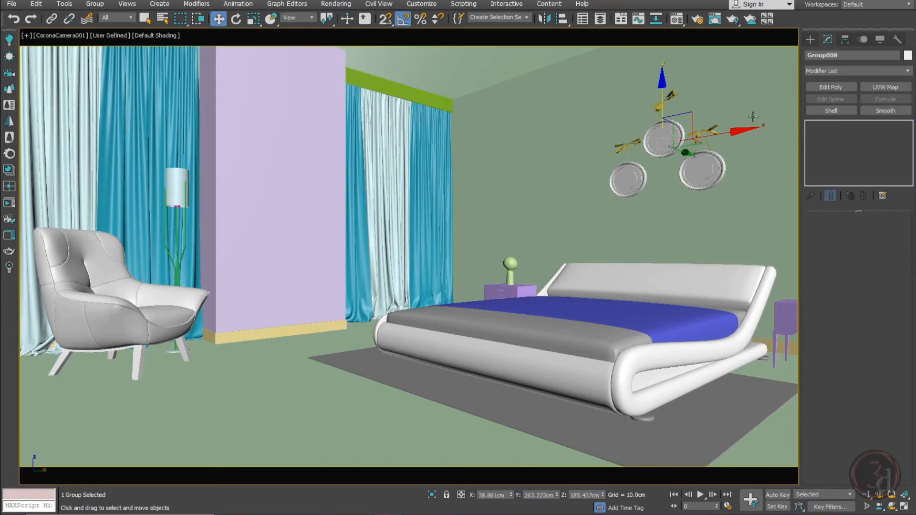
# Isolate the wall plates in the perspective view and open their group for editing
pyautogui.hotkey('alt', 'q')
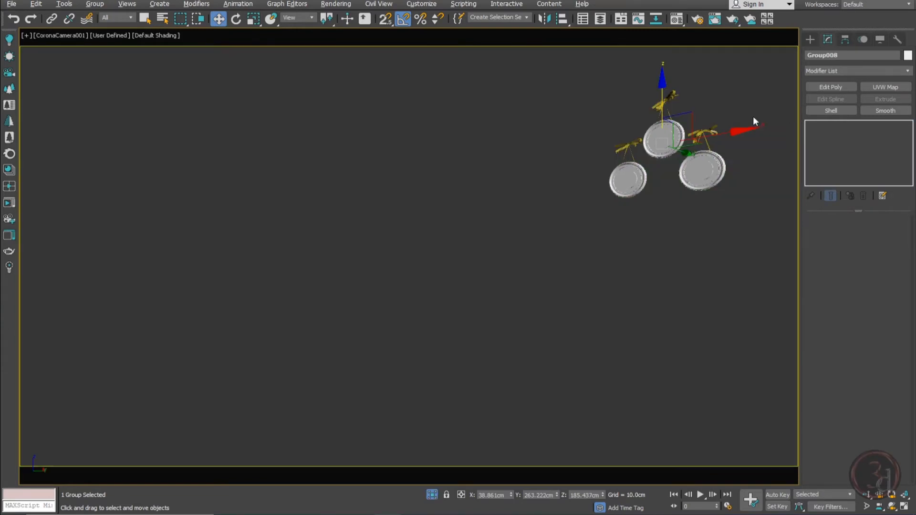
pyautogui.press('p')
pyautogui.press('z')
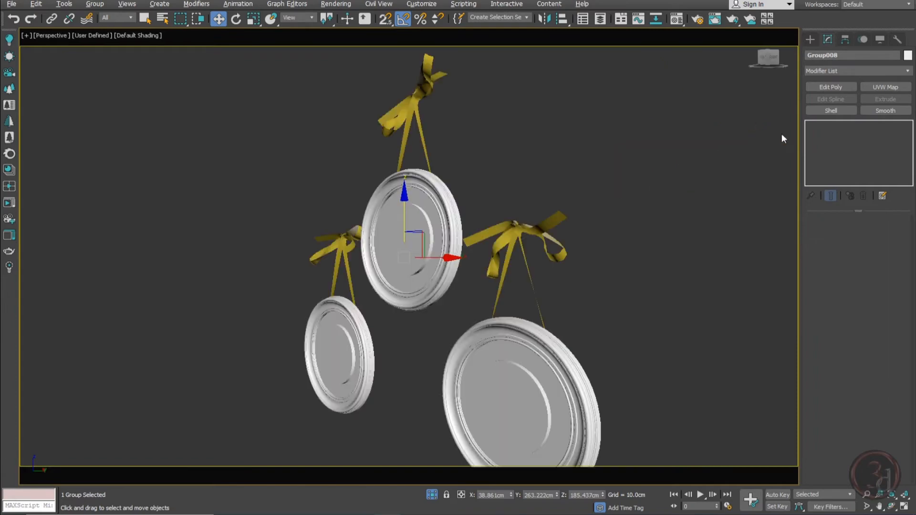
pyautogui.keyDown('alt'); pyautogui.moveTo(330, 311); pyautogui.dragTo(405, 296, button='middle'); pyautogui.keyUp('alt')
pyautogui.click(303, 260)
pyautogui.scroll(8, 289, 243)
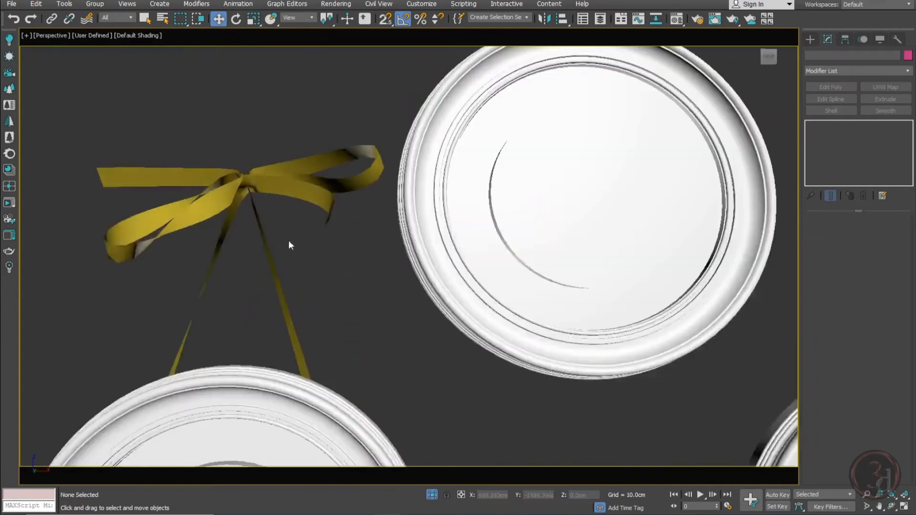
pyautogui.scroll(-3, 311, 190)
# Add a Shell modifier with a 0.04 cm outer amount to the lower-left plate's ribbon bow
pyautogui.click(311, 190)
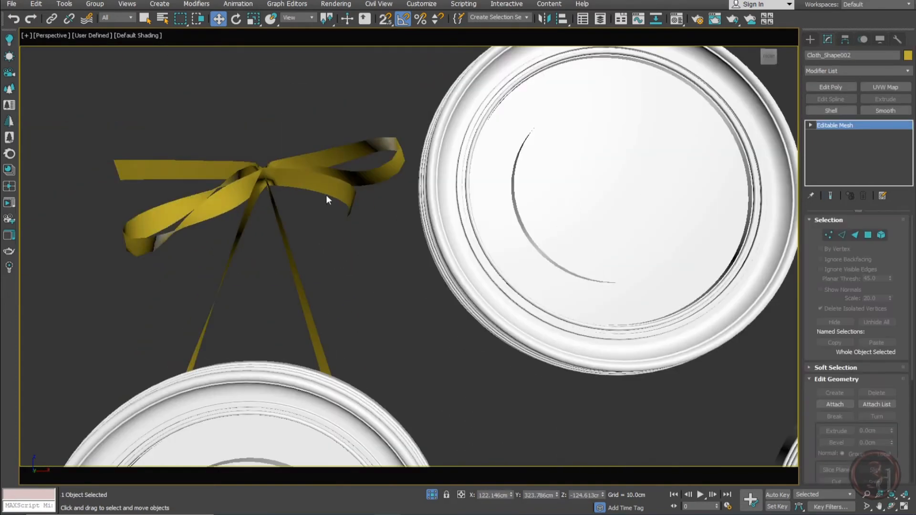
pyautogui.moveTo(319, 184); pyautogui.dragTo(365, 73)
pyautogui.hotkey('ctrl', 'z')
pyautogui.click(832, 110)
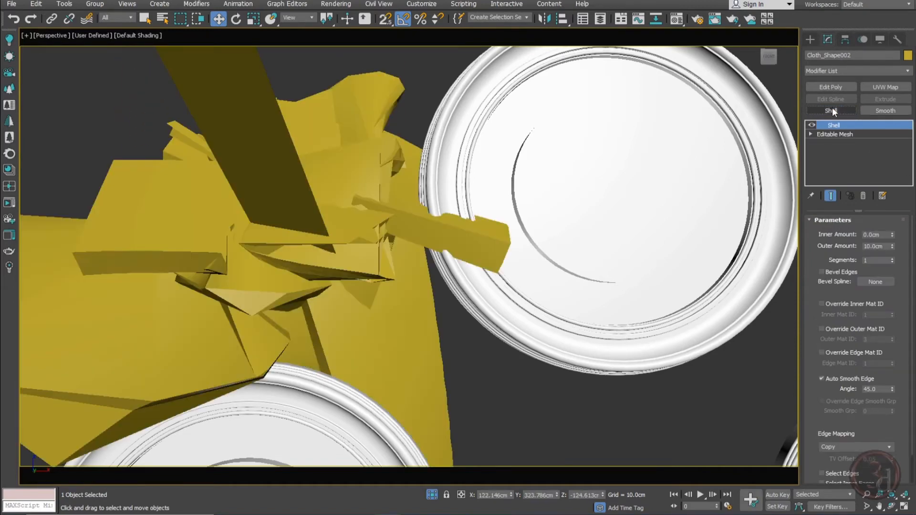
pyautogui.rightClick(892, 246)
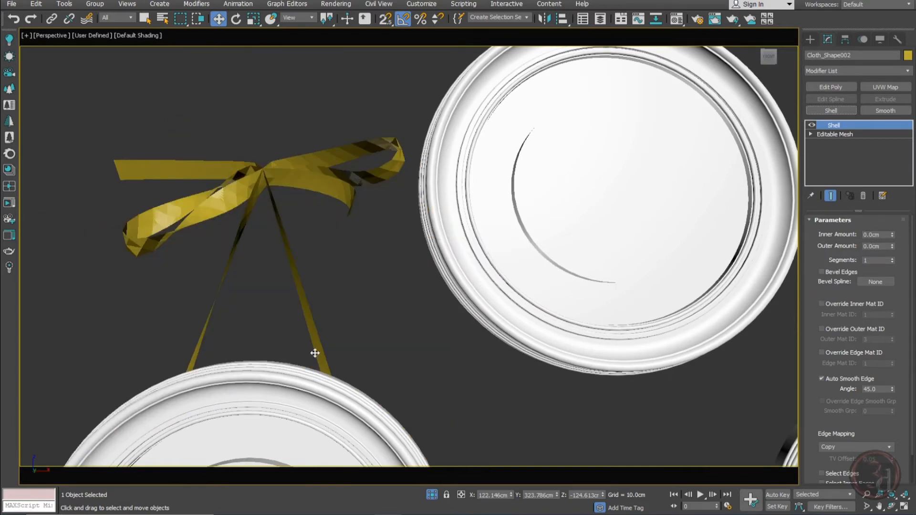
pyautogui.scroll(5, 318, 358)
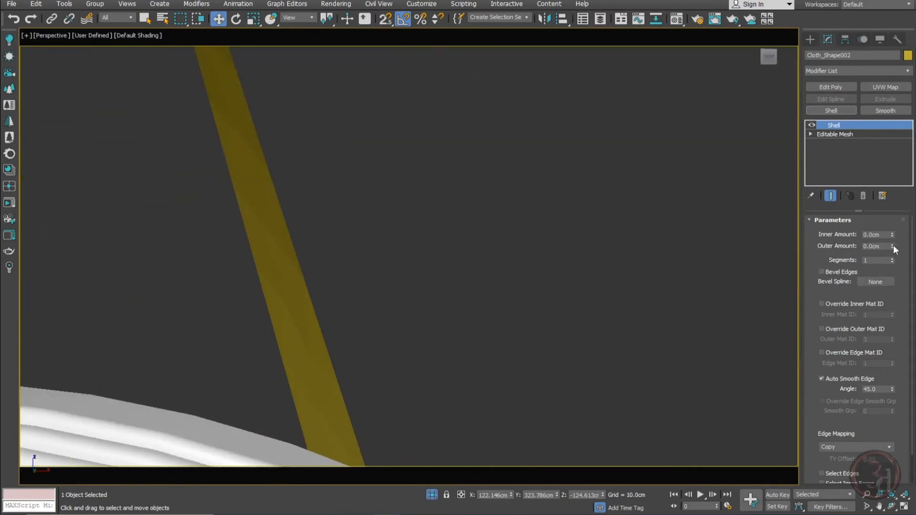
pyautogui.moveTo(893, 247); pyautogui.dragTo(898, 244)
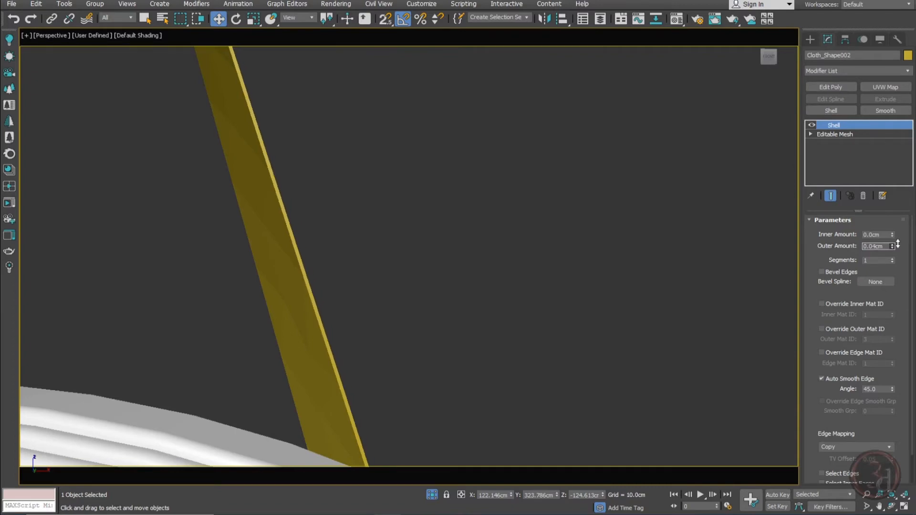
# Add a MeshSmooth modifier with 2 iterations to the lower-left plate's ribbon bow
pyautogui.scroll(-4, 295, 231)
pyautogui.moveTo(296, 122); pyautogui.dragTo(456, 231, button='middle')
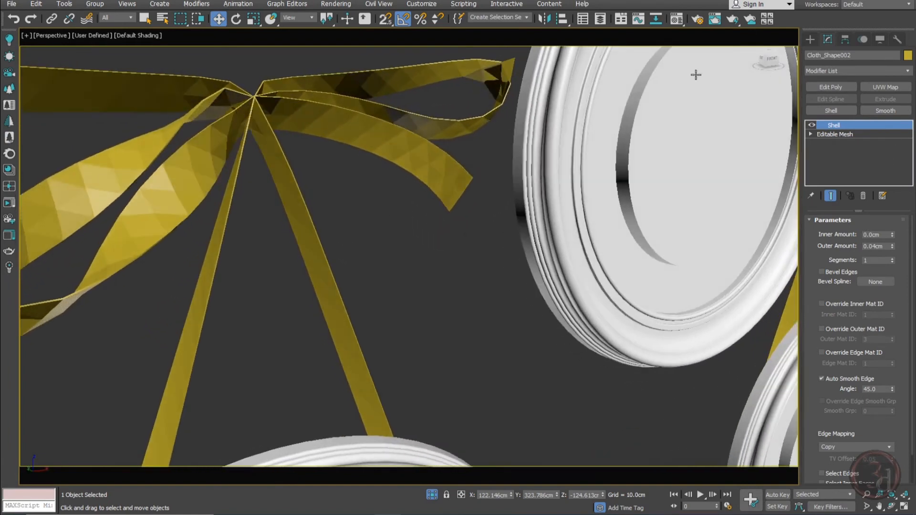
pyautogui.click(196, 4)
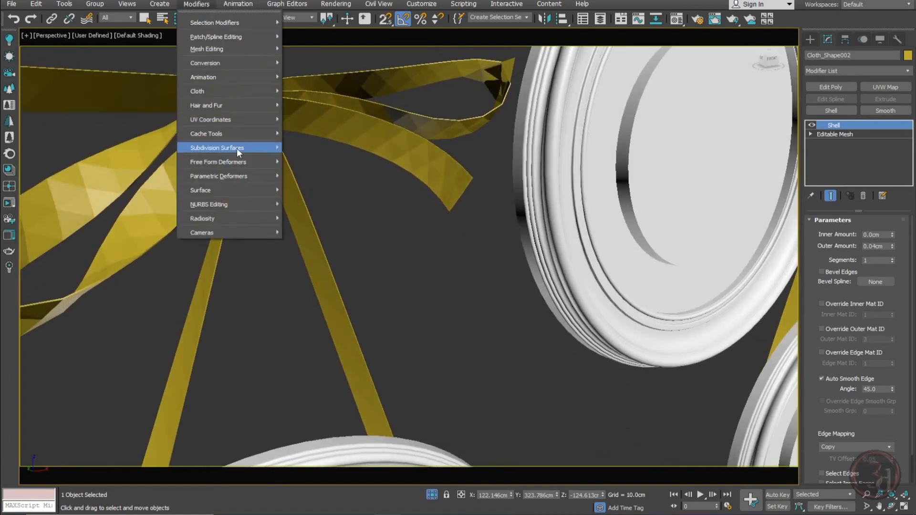
pyautogui.moveTo(239, 152)
pyautogui.click(325, 189)
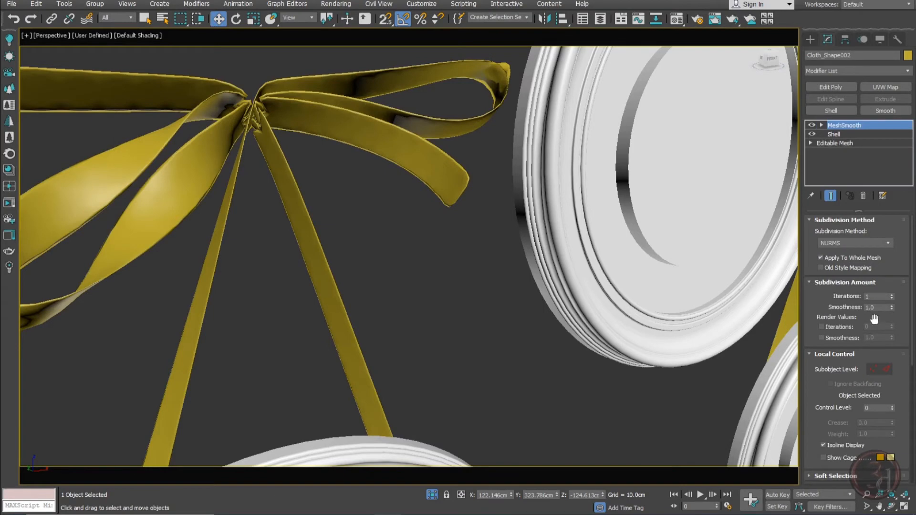
pyautogui.click(892, 294)
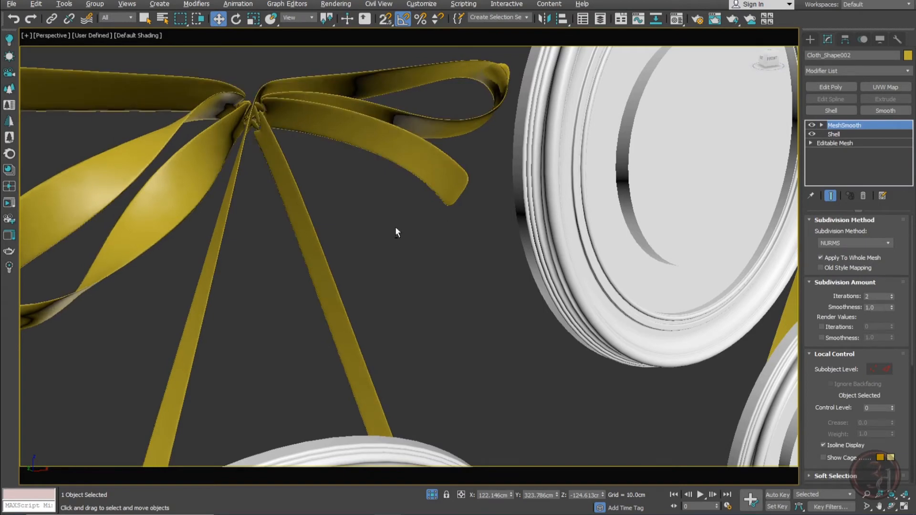
# Copy the Shell and MeshSmooth modifiers from the lower-left ribbon bow and paste them onto the lower-right plate's bow
pyautogui.scroll(-5, 377, 227)
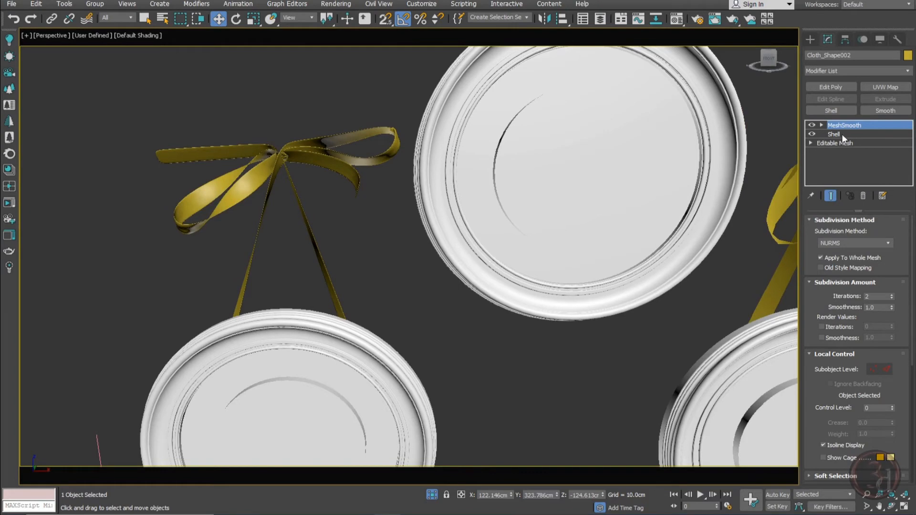
pyautogui.rightClick(845, 137)
pyautogui.click(799, 178)
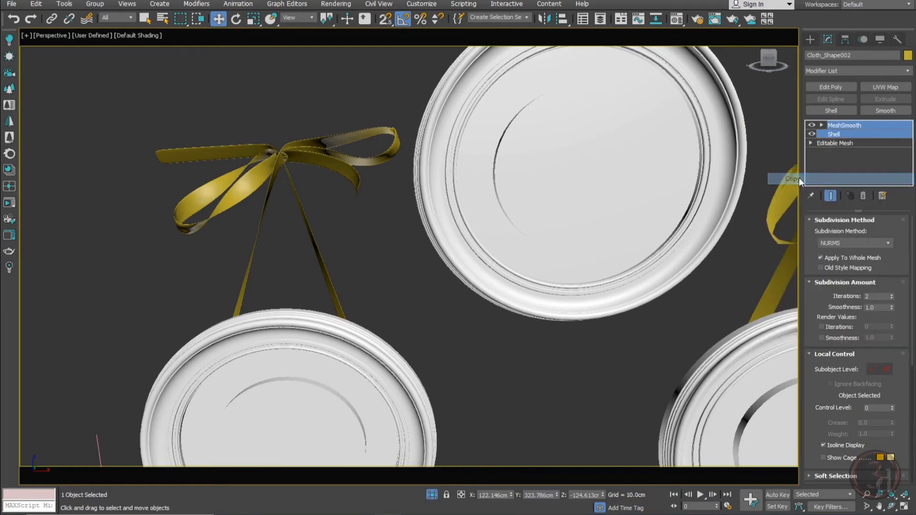
pyautogui.scroll(-3, 173, 191)
pyautogui.scroll(5, 594, 187)
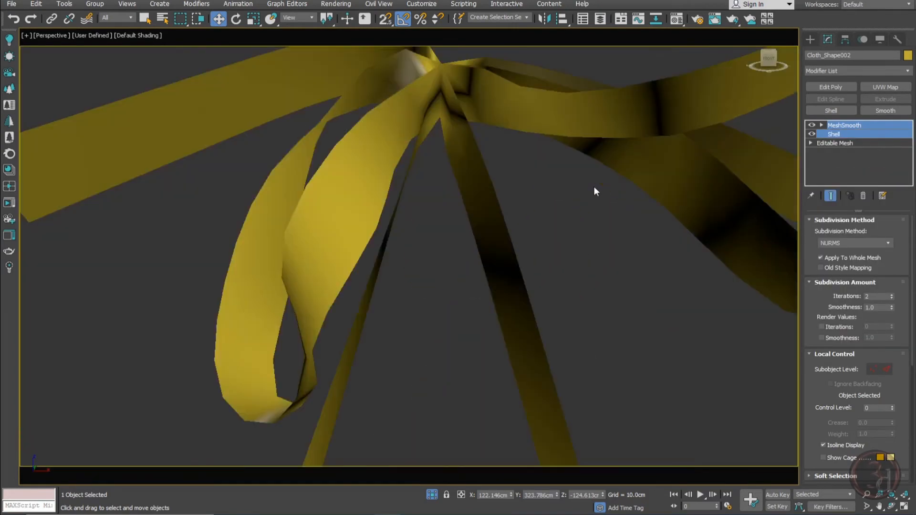
pyautogui.scroll(-2, 594, 186)
pyautogui.click(467, 126)
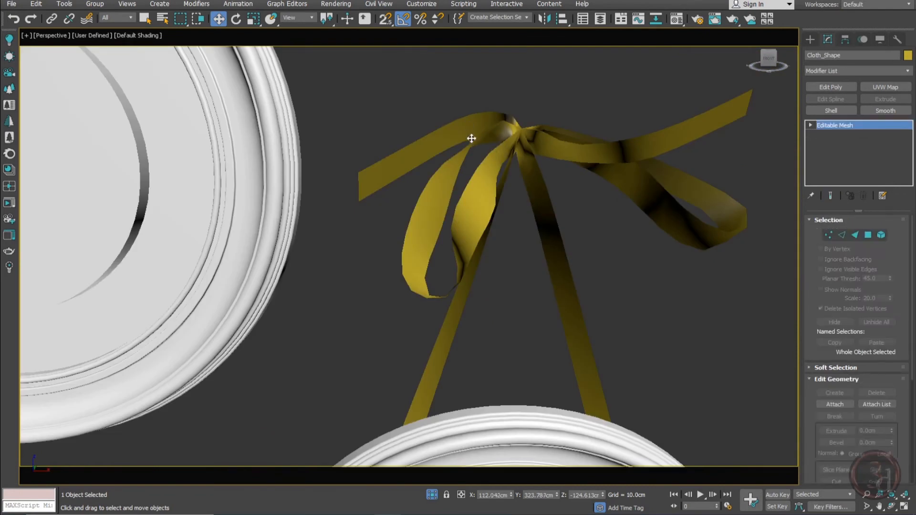
pyautogui.rightClick(836, 124)
pyautogui.click(844, 128)
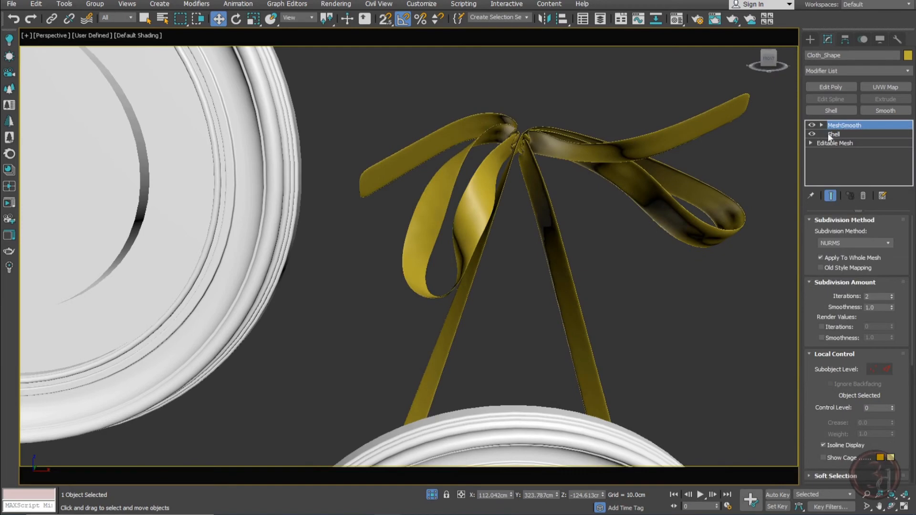
# Paste the copied Shell and MeshSmooth modifiers onto the top plate's ribbon bow
pyautogui.scroll(-5, 655, 205)
pyautogui.moveTo(446, 145); pyautogui.dragTo(501, 352, button='middle')
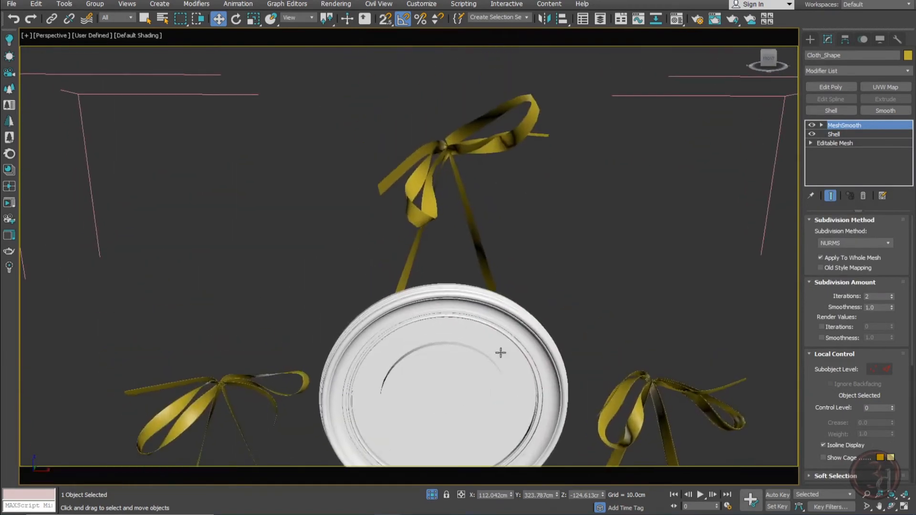
pyautogui.scroll(4, 415, 145)
pyautogui.click(479, 144)
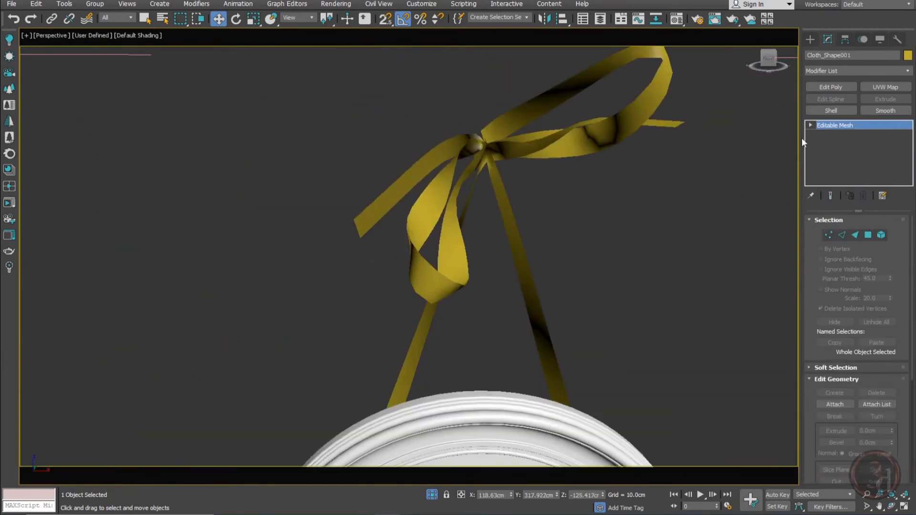
pyautogui.moveTo(482, 159); pyautogui.dragTo(497, 107)
pyautogui.hotkey('ctrl', 'z')
pyautogui.rightClick(833, 134)
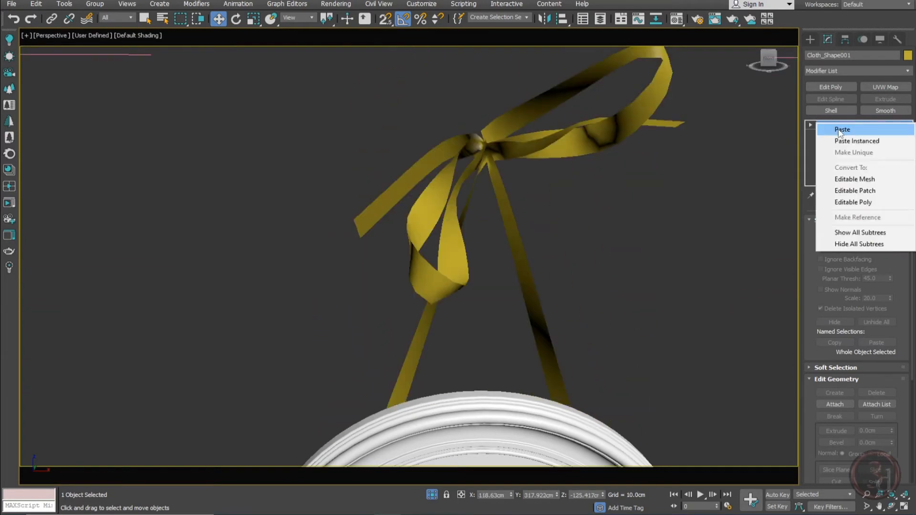
pyautogui.click(841, 129)
# Change the object color of the three plates' inner discs to light purple
pyautogui.scroll(-10, 453, 174)
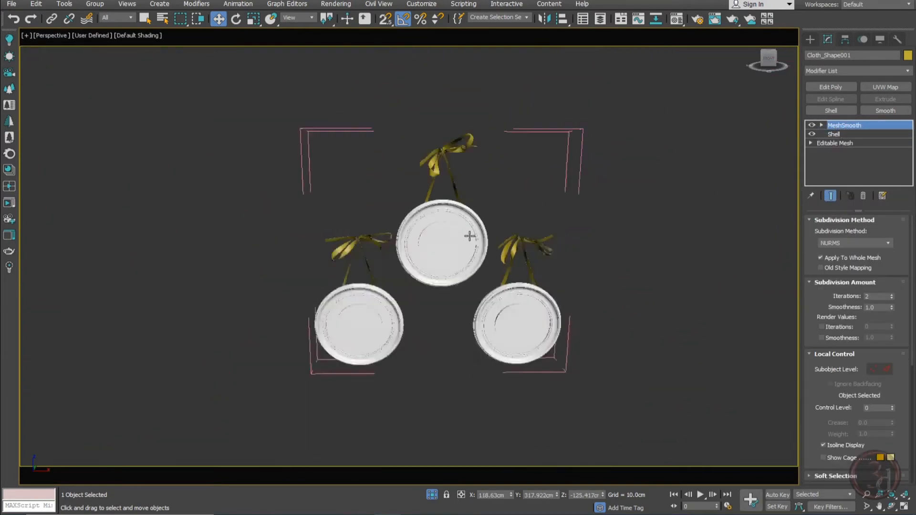
pyautogui.scroll(3, 459, 261)
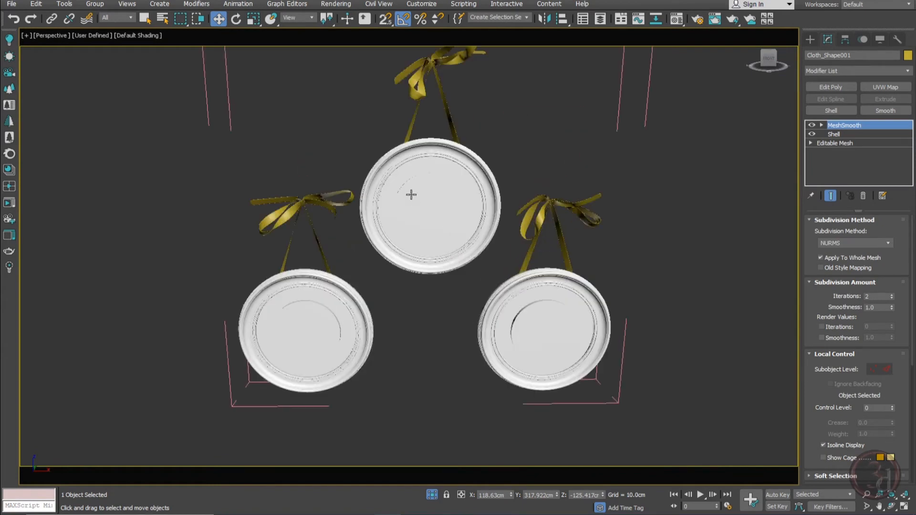
pyautogui.click(432, 211)
pyautogui.keyDown('ctrl'); pyautogui.click(322, 346); pyautogui.keyUp('ctrl')
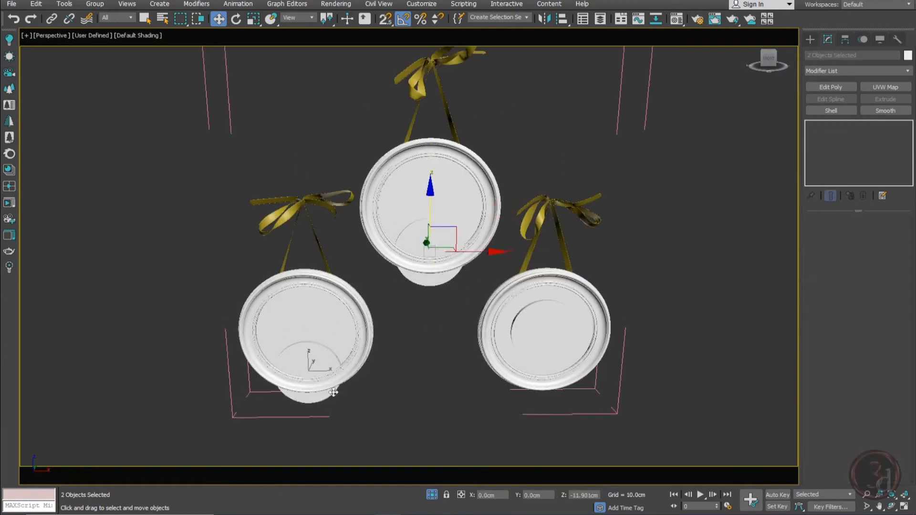
pyautogui.keyDown('ctrl'); pyautogui.click(603, 345); pyautogui.keyUp('ctrl')
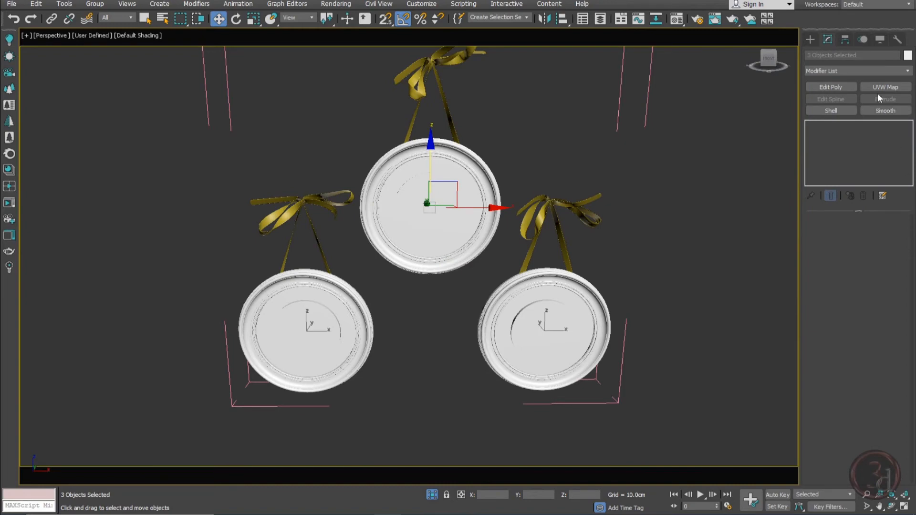
pyautogui.click(908, 55)
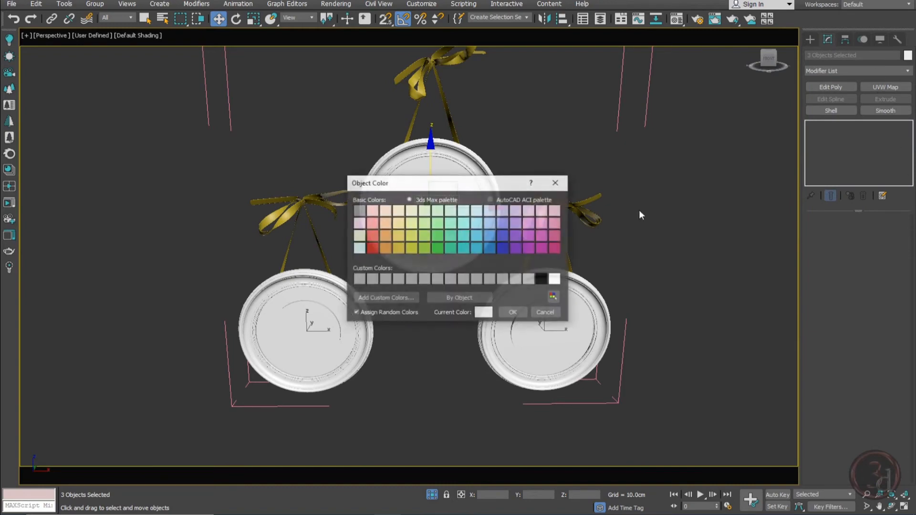
pyautogui.click(515, 223)
pyautogui.click(515, 313)
# Close the wall-plate group, clear the selection, exit isolation and return to the camera view
pyautogui.keyDown('alt'); pyautogui.moveTo(501, 260); pyautogui.dragTo(444, 260, button='middle'); pyautogui.keyUp('alt')
pyautogui.click(440, 259)
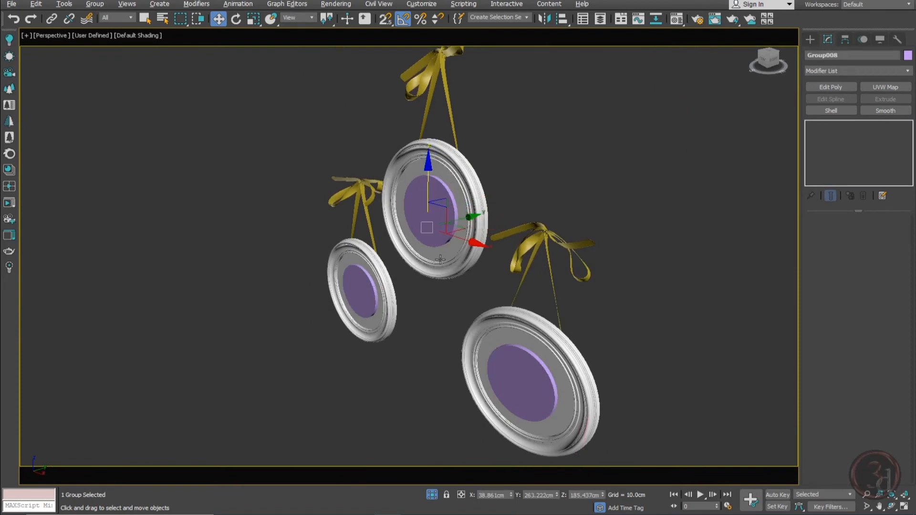
pyautogui.click(609, 168)
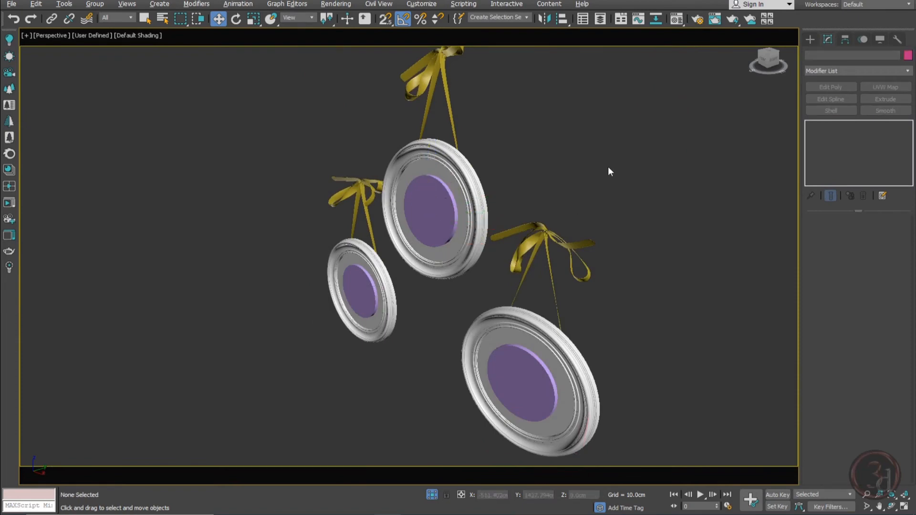
pyautogui.click(432, 495)
pyautogui.press('c')
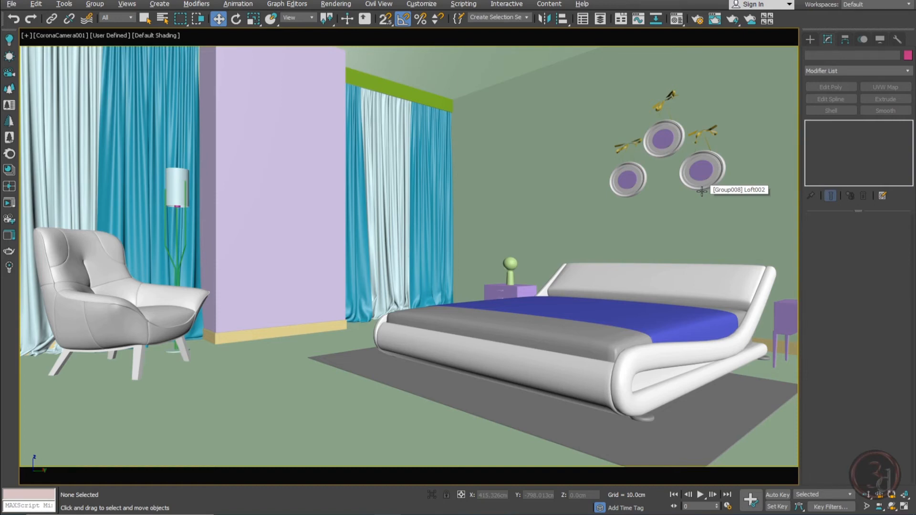
# Isolate the column between the windows and display it in the left wireframe view
pyautogui.click(287, 181)
pyautogui.hotkey('alt', 'q')
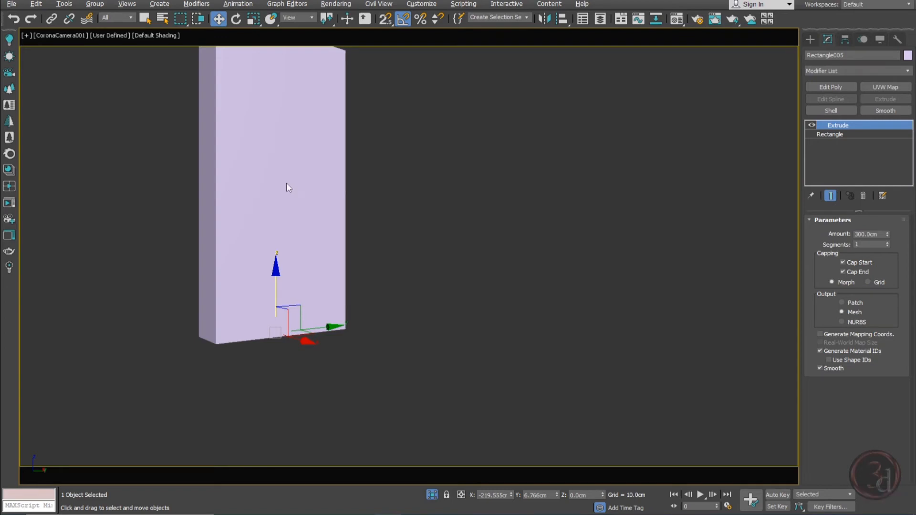
pyautogui.press('l')
pyautogui.press('F3')
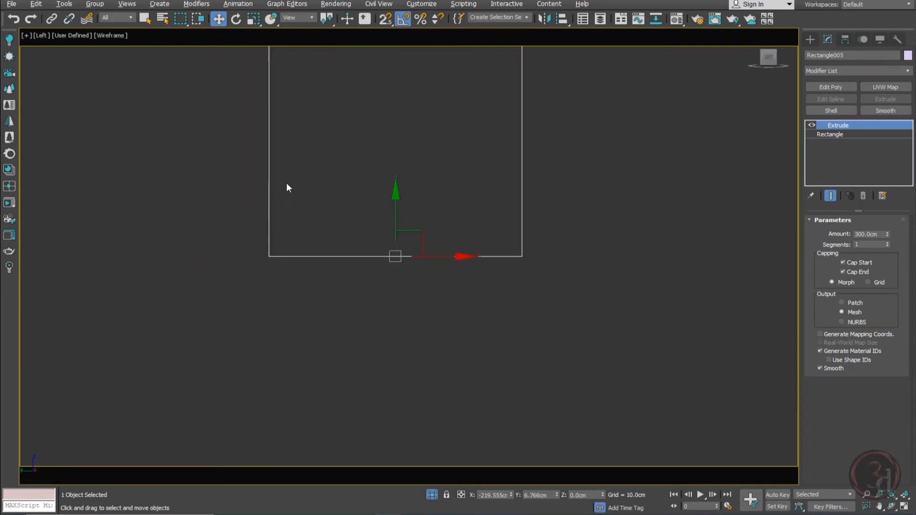
pyautogui.moveTo(287, 187)
pyautogui.mouseDown(button='middle')
pyautogui.moveTo(311, 246)
pyautogui.moveTo(404, 226)
pyautogui.moveTo(423, 279)
pyautogui.mouseUp(button='middle')
pyautogui.scroll(5, 386, 195)
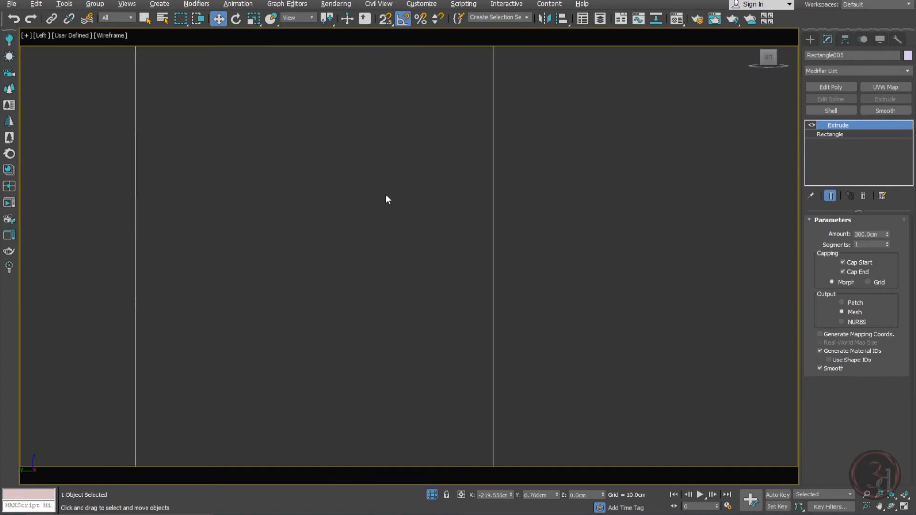
# Draw a rectangle within the column's face and set its length to 101 cm and width to 70 cm
pyautogui.click(639, 215)
pyautogui.keyDown('ctrl'); pyautogui.rightClick(562, 206); pyautogui.keyUp('ctrl')
pyautogui.click(585, 154)
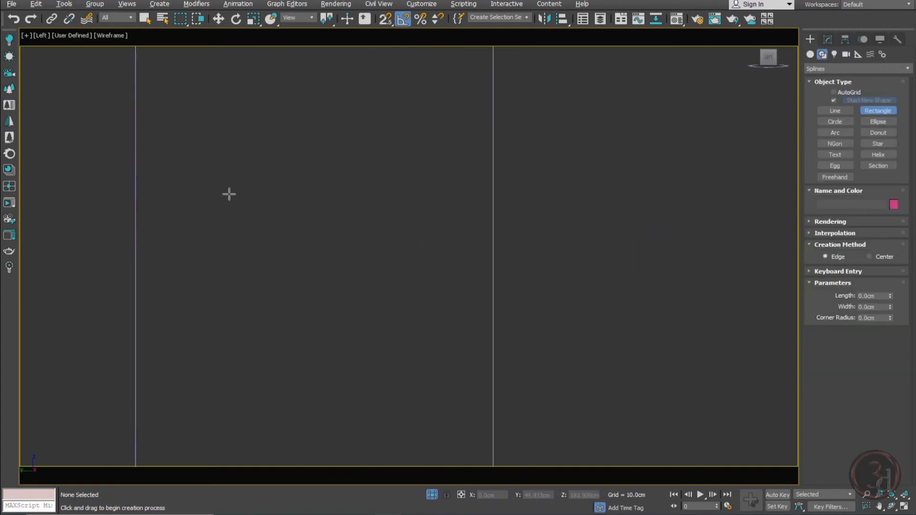
pyautogui.moveTo(226, 146); pyautogui.dragTo(417, 415)
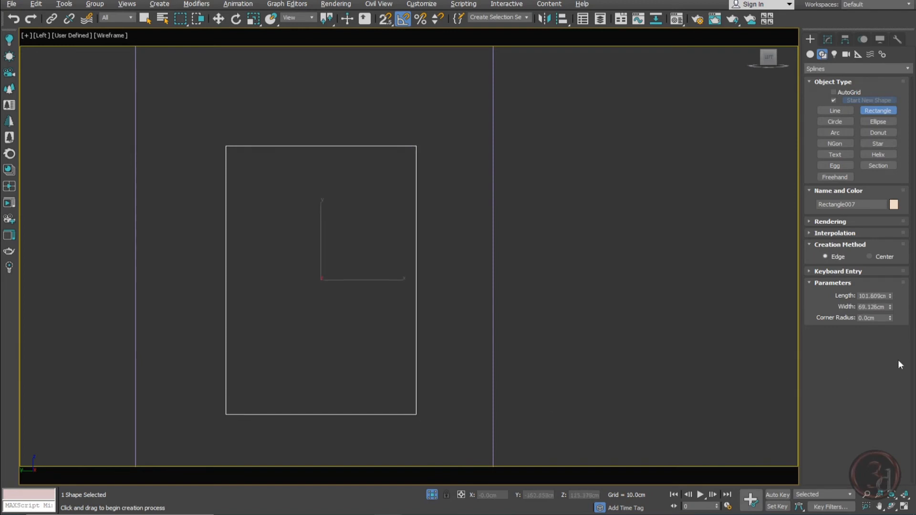
pyautogui.doubleClick(877, 296)
pyautogui.write('101')
pyautogui.press('Tab')
pyautogui.write('70')
pyautogui.press('Return')
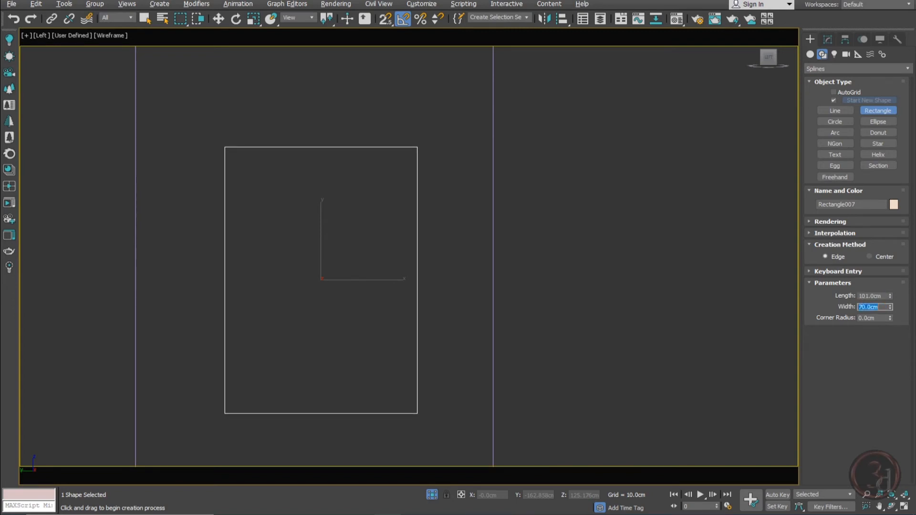
pyautogui.press('w')
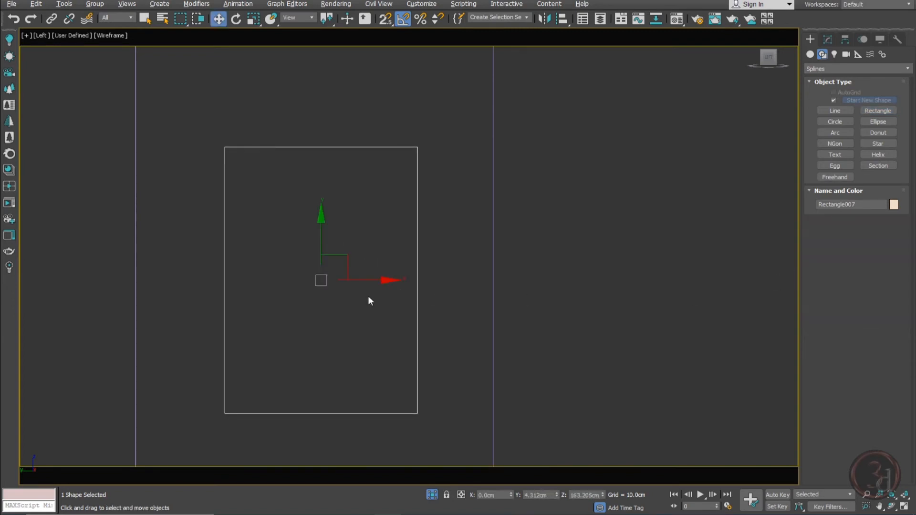
# Align the rectangle to the column on the X position only, pivot point to pivot point
pyautogui.moveTo(376, 278); pyautogui.dragTo(368, 280)
pyautogui.rightClick(368, 280)
pyautogui.scroll(-4, 377, 214)
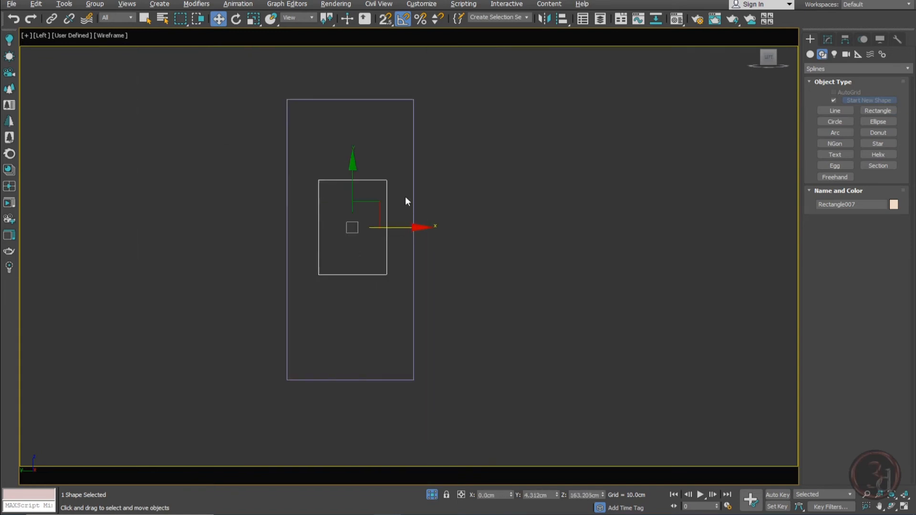
pyautogui.hotkey('alt', 'a')
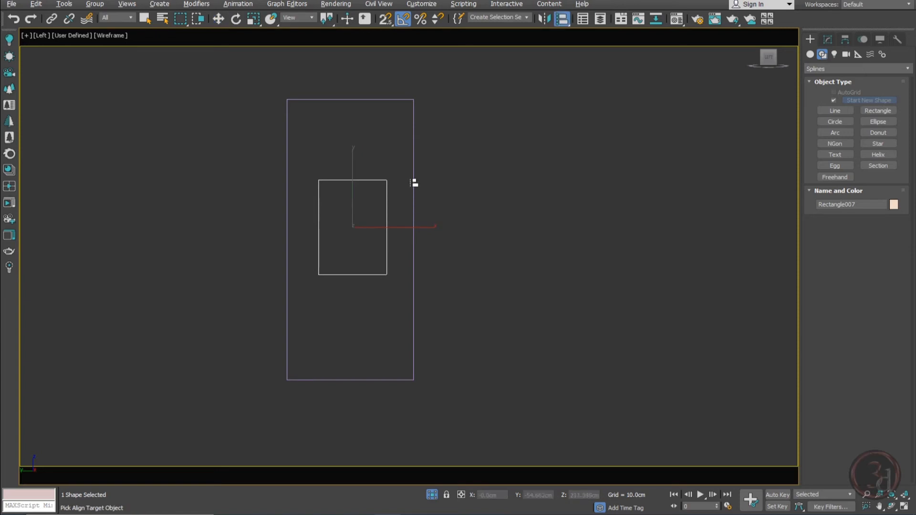
pyautogui.click(414, 170)
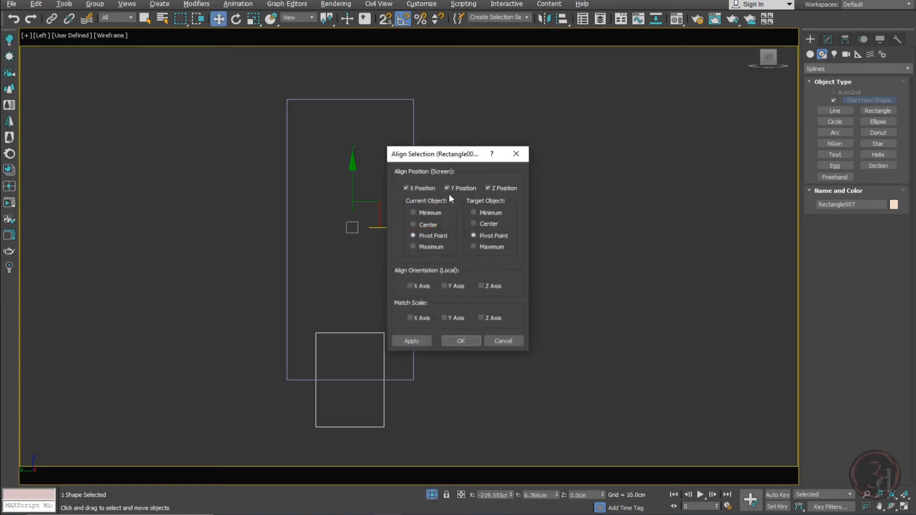
pyautogui.moveTo(448, 158); pyautogui.dragTo(475, 152)
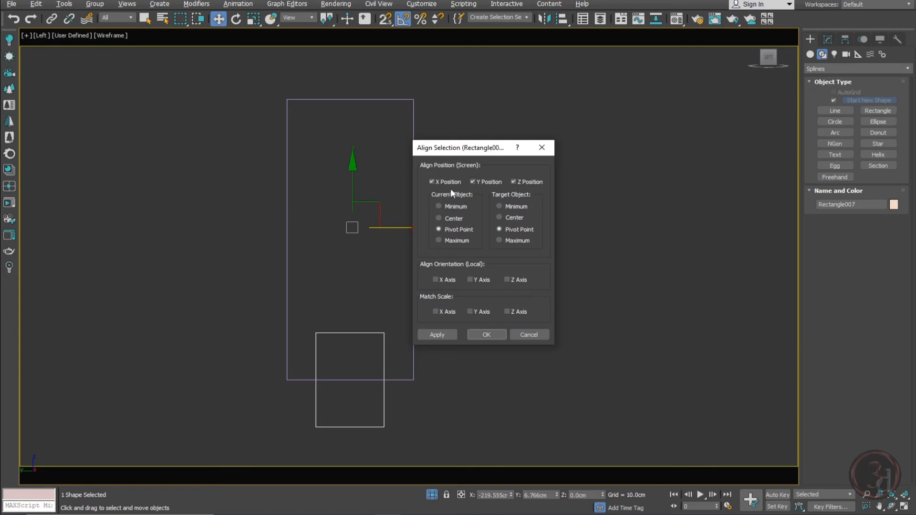
pyautogui.click(488, 181)
pyautogui.click(519, 181)
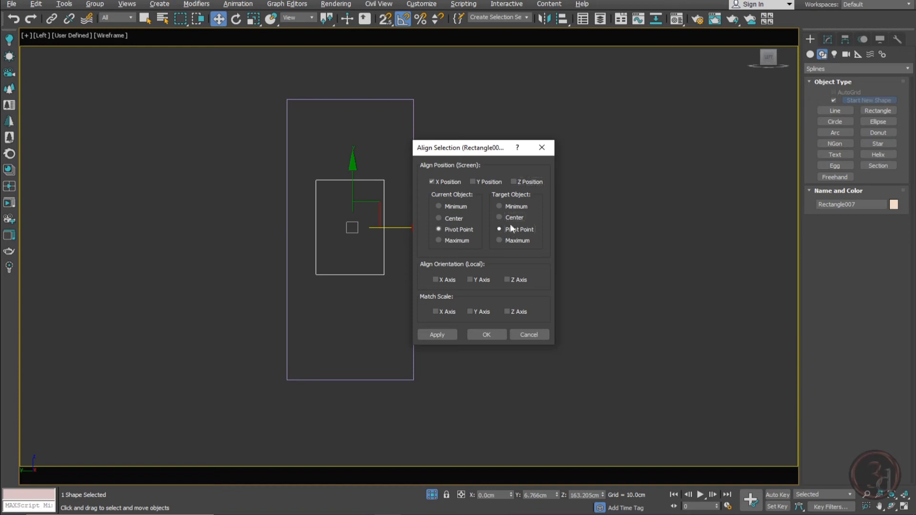
pyautogui.click(486, 332)
pyautogui.moveTo(404, 273); pyautogui.dragTo(404, 274, button='middle')
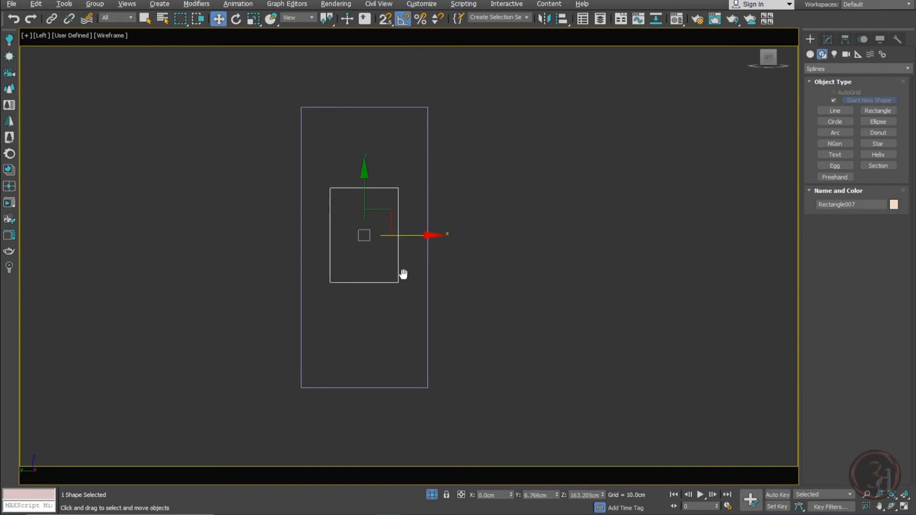
# In the top view, move the rectangle along X and snap it onto the column's room-facing surface
pyautogui.press('t')
pyautogui.press('z')
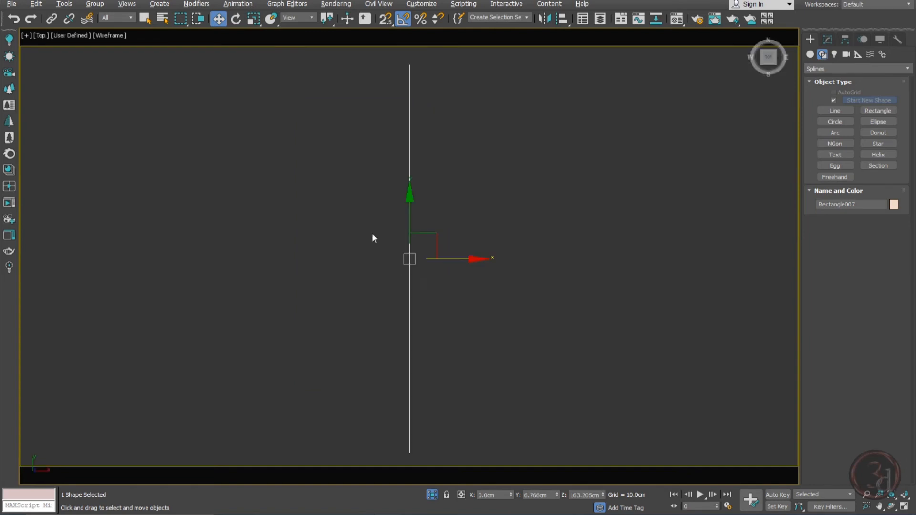
pyautogui.scroll(-4, 372, 191)
pyautogui.scroll(-4, 518, 228)
pyautogui.moveTo(525, 220); pyautogui.dragTo(453, 218)
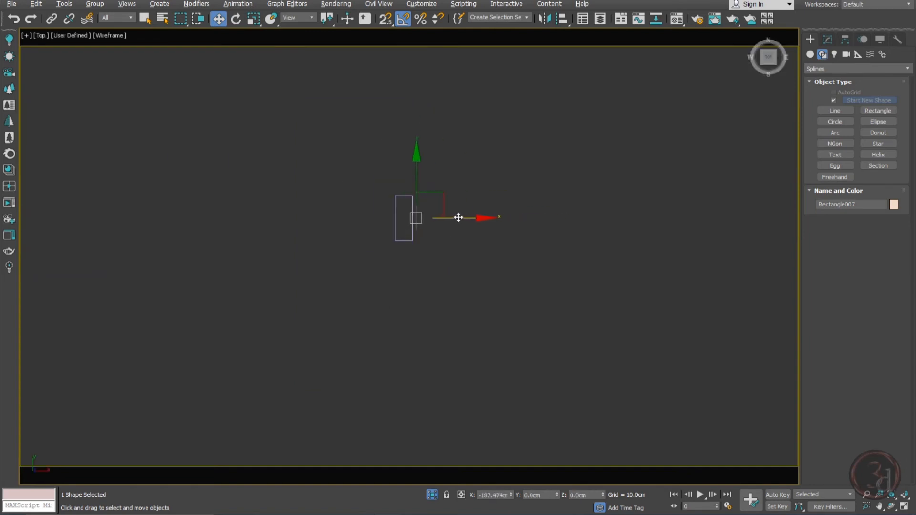
pyautogui.scroll(6, 430, 227)
pyautogui.press('s')
pyautogui.moveTo(417, 187); pyautogui.dragTo(352, 311)
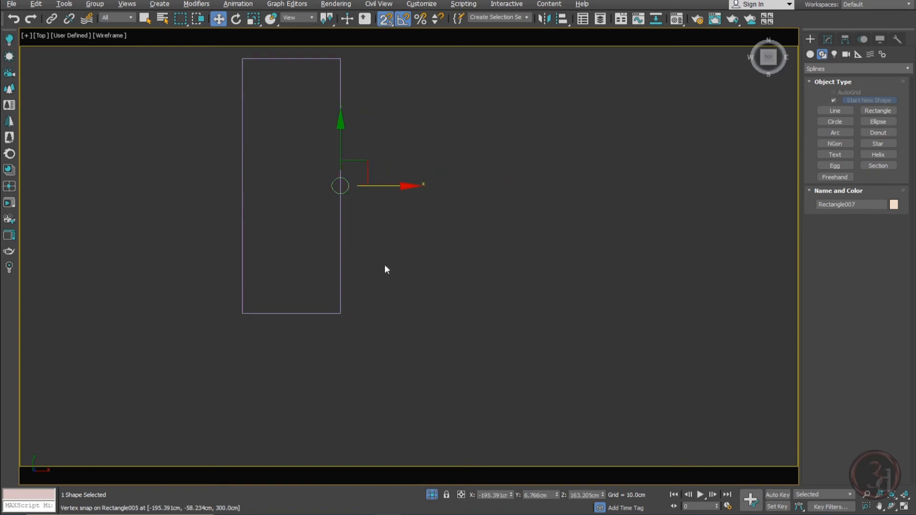
# Extrude the rectangle by -3 cm
pyautogui.click(828, 39)
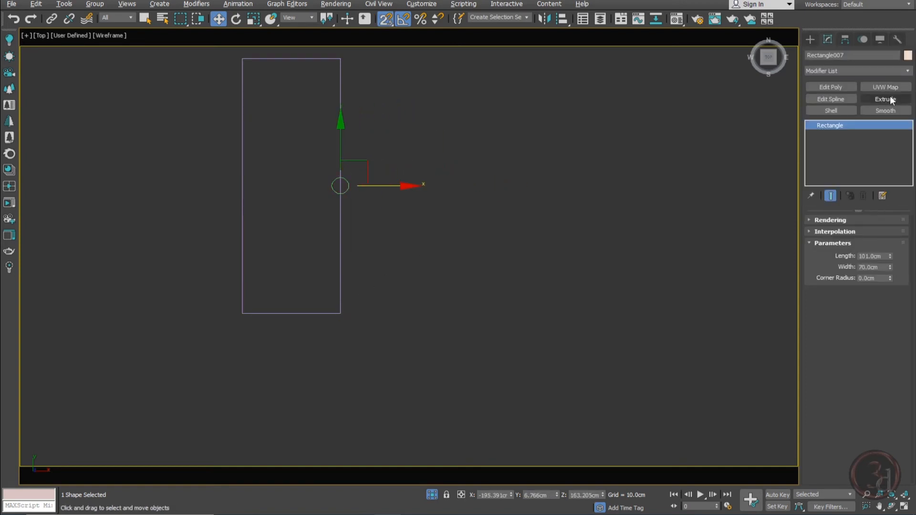
pyautogui.click(891, 98)
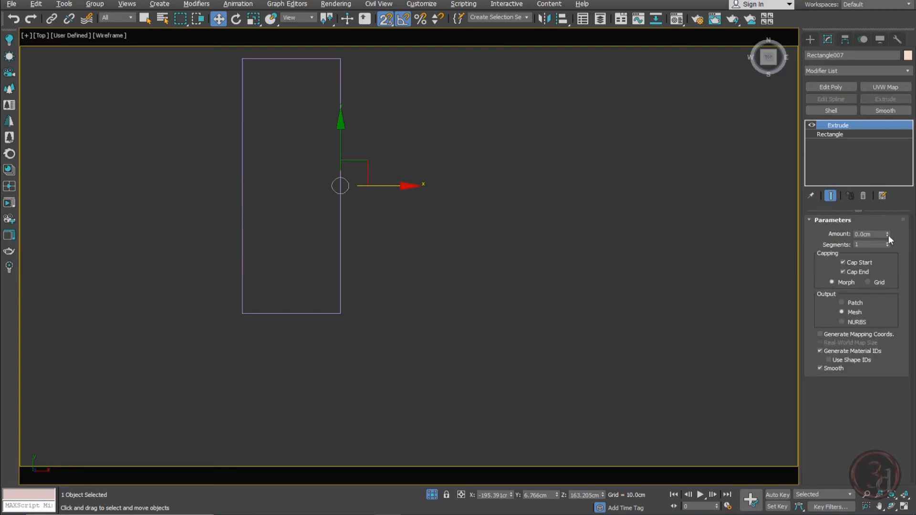
pyautogui.click(871, 234)
pyautogui.write('-')
pyautogui.write('4')
pyautogui.press('Return')
pyautogui.write('-3')
pyautogui.press('Return')
# Add an Edit Poly modifier to the extruded panel and delete its front and back polygons
pyautogui.keyDown('alt'); pyautogui.moveTo(507, 325); pyautogui.dragTo(455, 259, button='middle'); pyautogui.keyUp('alt')
pyautogui.press('p')
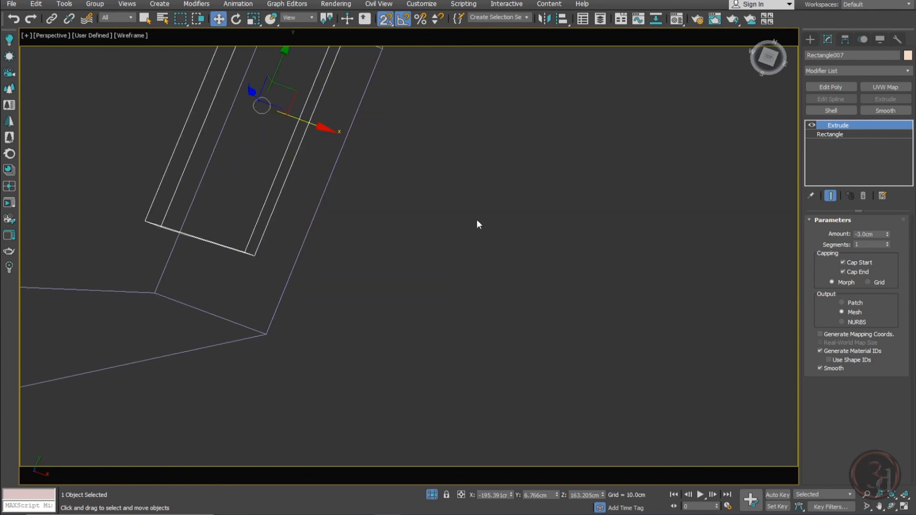
pyautogui.press('z')
pyautogui.press('F3')
pyautogui.moveTo(471, 270)
pyautogui.keyDown('alt'); pyautogui.mouseDown(button='middle')
pyautogui.moveTo(505, 270)
pyautogui.moveTo(477, 234)
pyautogui.moveTo(471, 206)
pyautogui.mouseUp(button='middle'); pyautogui.keyUp('alt')
pyautogui.scroll(2, 413, 153)
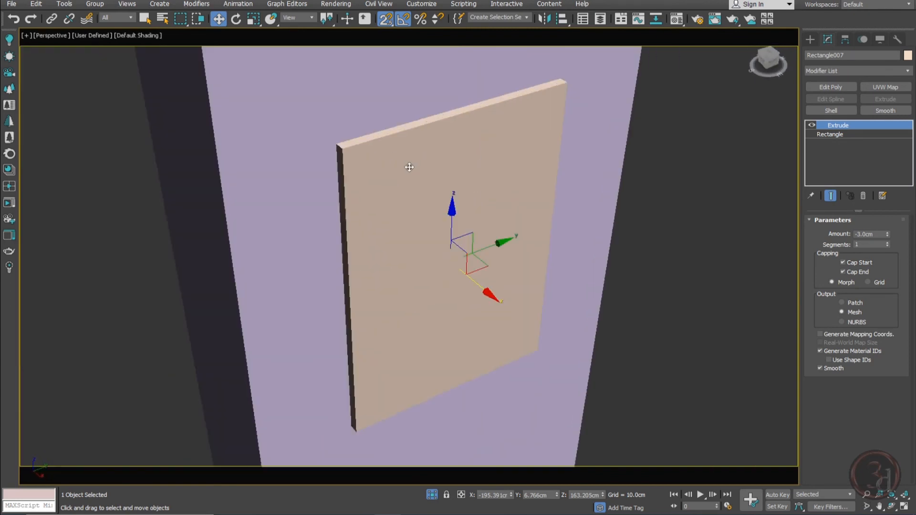
pyautogui.click(830, 86)
pyautogui.click(869, 303)
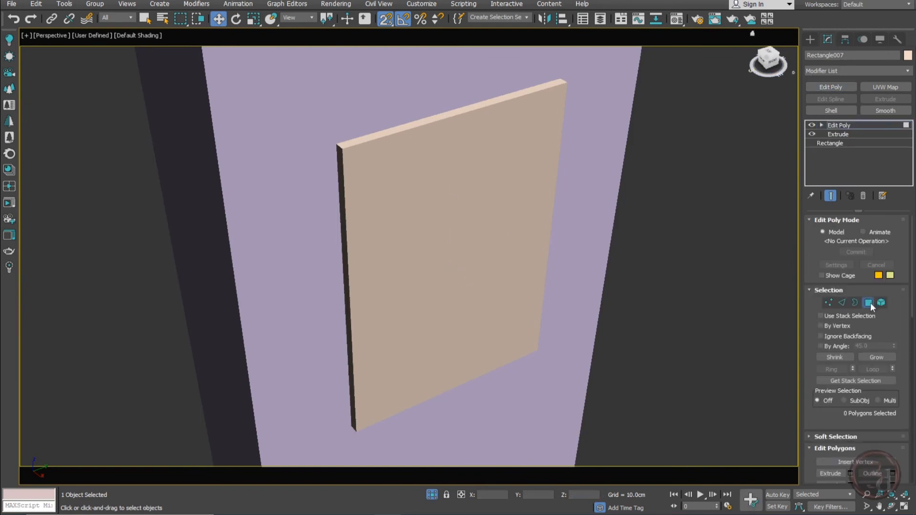
pyautogui.click(428, 213)
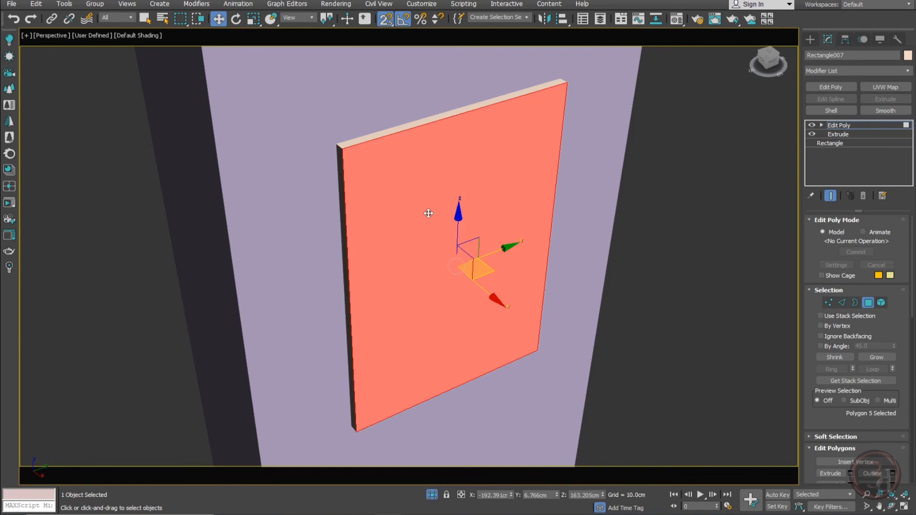
pyautogui.hotkey('ctrl', 'd')
pyautogui.click(487, 195)
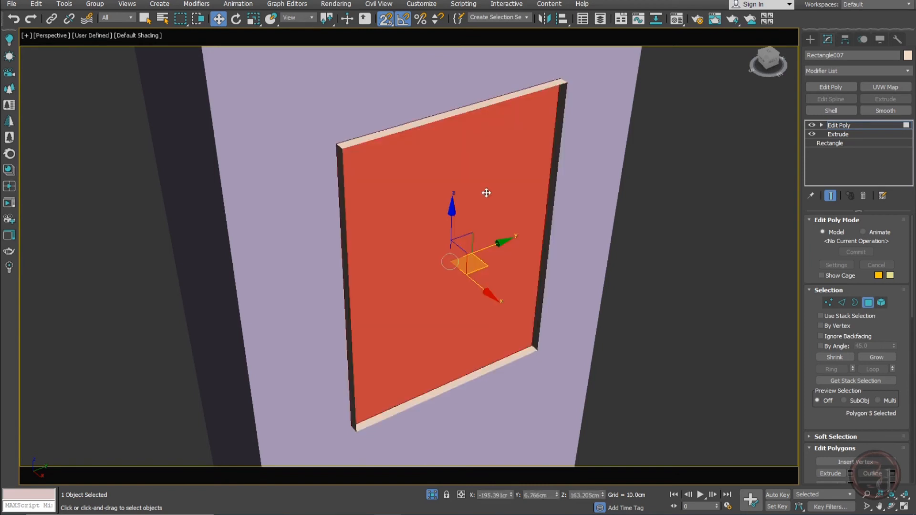
pyautogui.press('Delete')
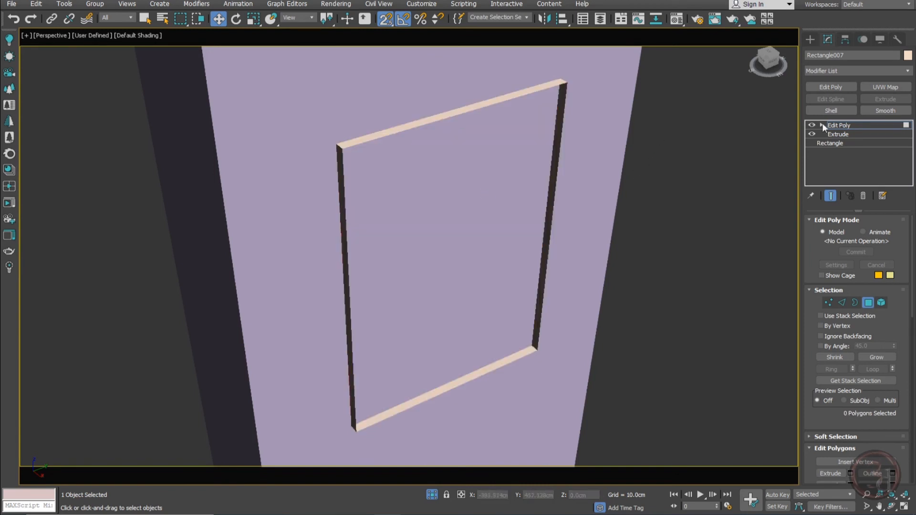
# Add a Shell modifier to the open panel and raise its inner amount to form a thin picture frame
pyautogui.click(862, 125)
pyautogui.click(847, 114)
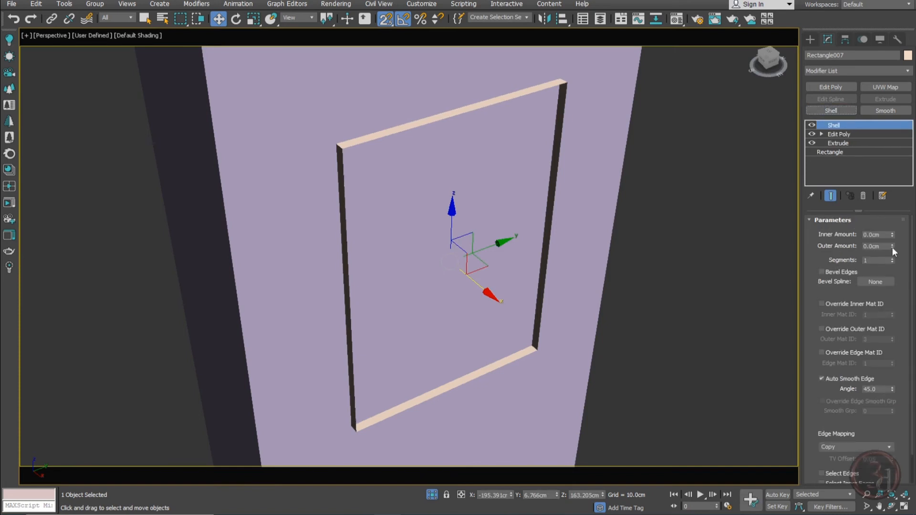
pyautogui.moveTo(892, 235)
pyautogui.mouseDown()
pyautogui.moveTo(893, 200)
pyautogui.moveTo(24, 72)
pyautogui.moveTo(32, 152)
pyautogui.moveTo(26, 122)
pyautogui.mouseUp()
# In the left view, draw a rectangle about 96.6 by 65.6 cm, snapped to the frame's inner corners
pyautogui.press('l')
pyautogui.click(299, 211)
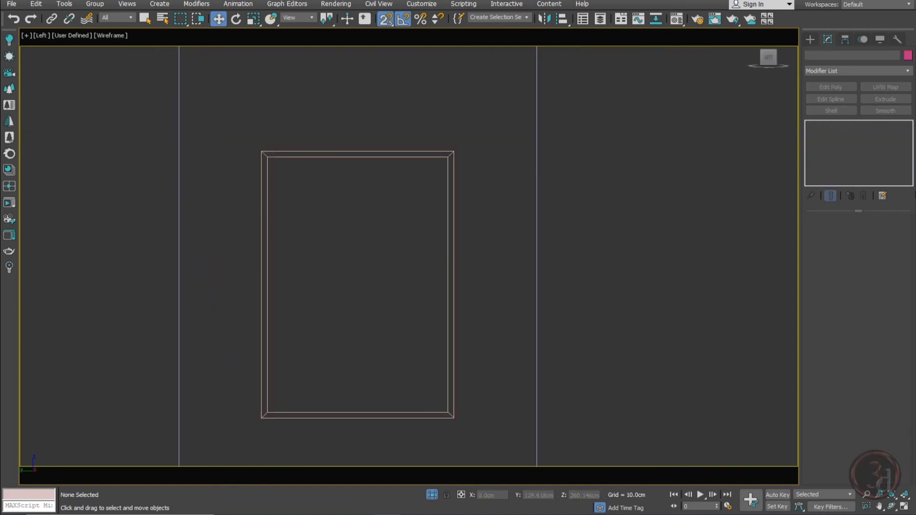
pyautogui.rightClick(331, 169)
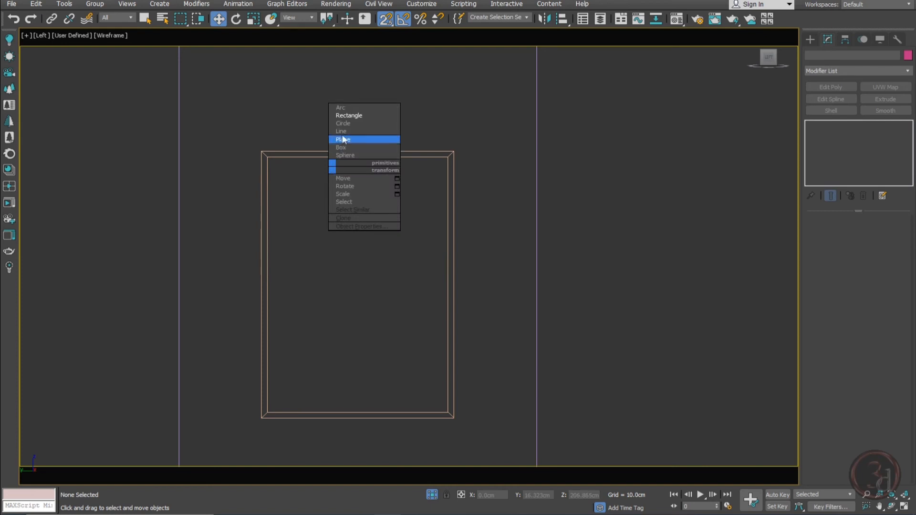
pyautogui.click(346, 116)
pyautogui.moveTo(354, 155); pyautogui.dragTo(348, 129, button='middle')
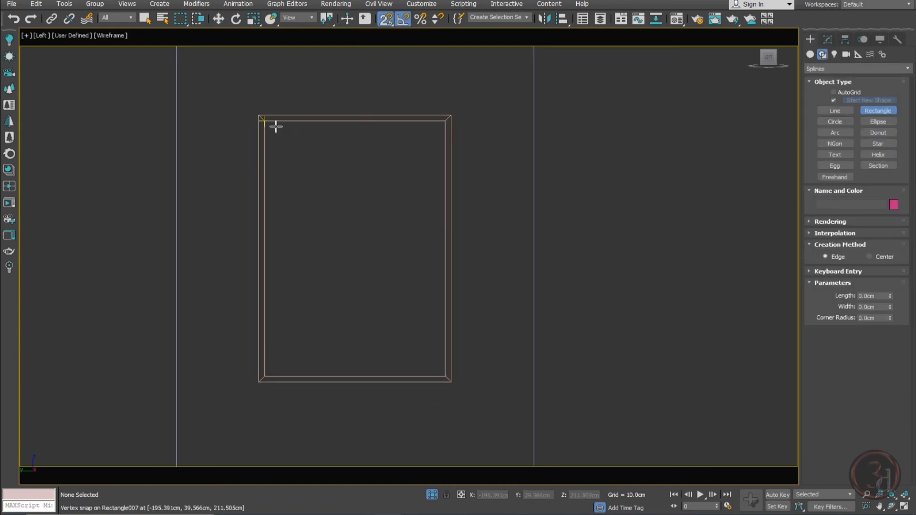
pyautogui.moveTo(273, 125); pyautogui.dragTo(443, 375)
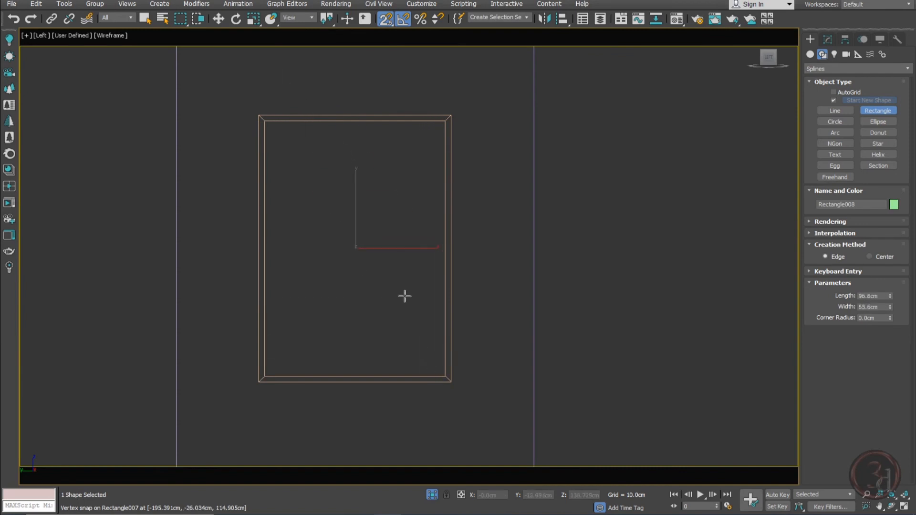
pyautogui.press('w')
# In the top view, turn snapping off and move the inner rectangle along X to sit within the frame's depth
pyautogui.press('F3')
pyautogui.press('t')
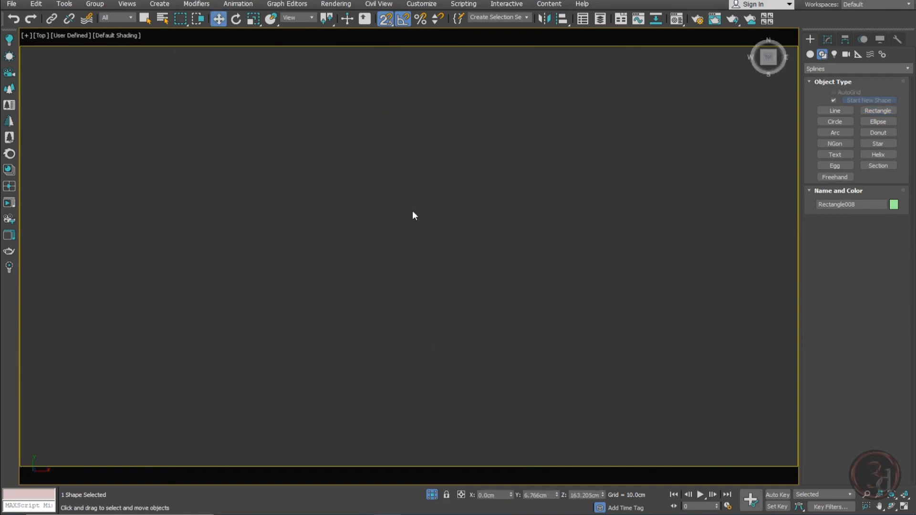
pyautogui.press('z')
pyautogui.scroll(-3, 399, 161)
pyautogui.scroll(-4, 482, 230)
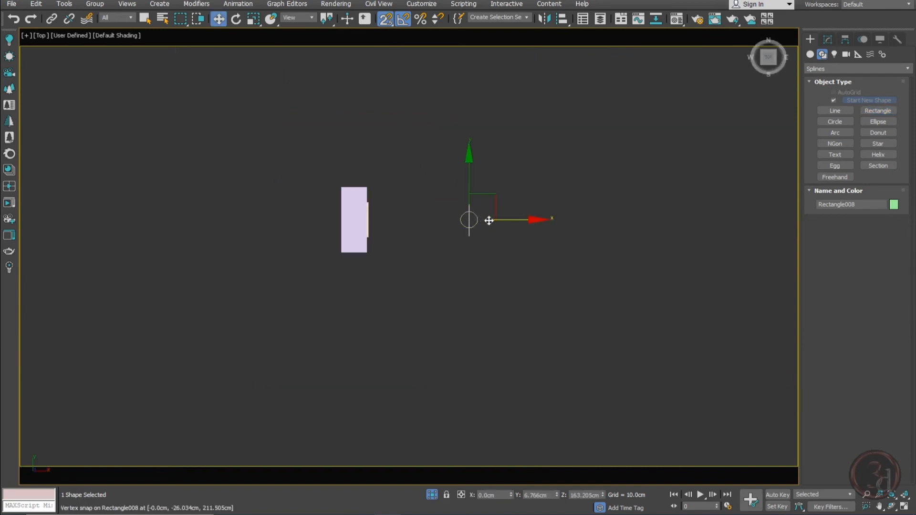
pyautogui.press('s')
pyautogui.moveTo(503, 219); pyautogui.dragTo(401, 219)
pyautogui.scroll(5, 370, 234)
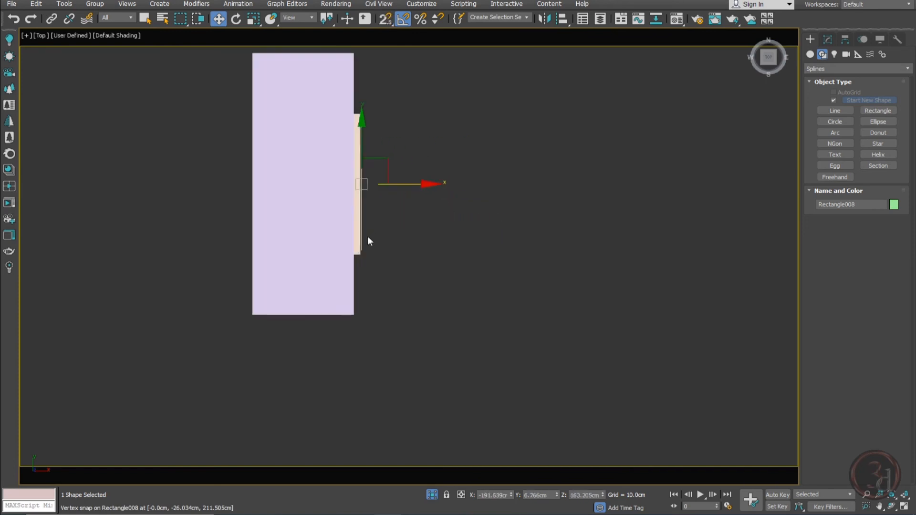
pyautogui.scroll(3, 367, 241)
pyautogui.moveTo(409, 163); pyautogui.dragTo(401, 163)
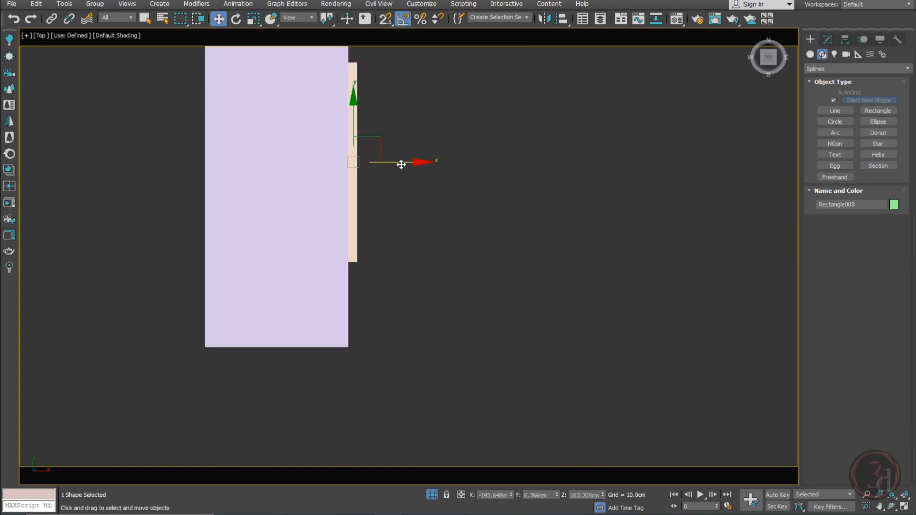
# Apply Extrude to the inner rectangle and reset the amount to 0 cm for a flat picture surface
pyautogui.press('p')
pyautogui.press('z')
pyautogui.keyDown('alt'); pyautogui.moveTo(466, 251); pyautogui.dragTo(419, 214, button='middle'); pyautogui.keyUp('alt')
pyautogui.click(828, 40)
pyautogui.click(886, 99)
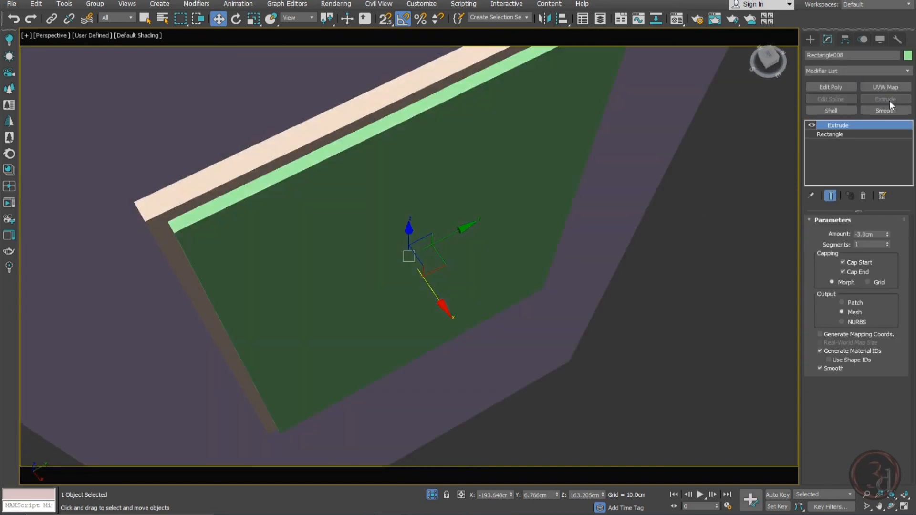
pyautogui.rightClick(889, 233)
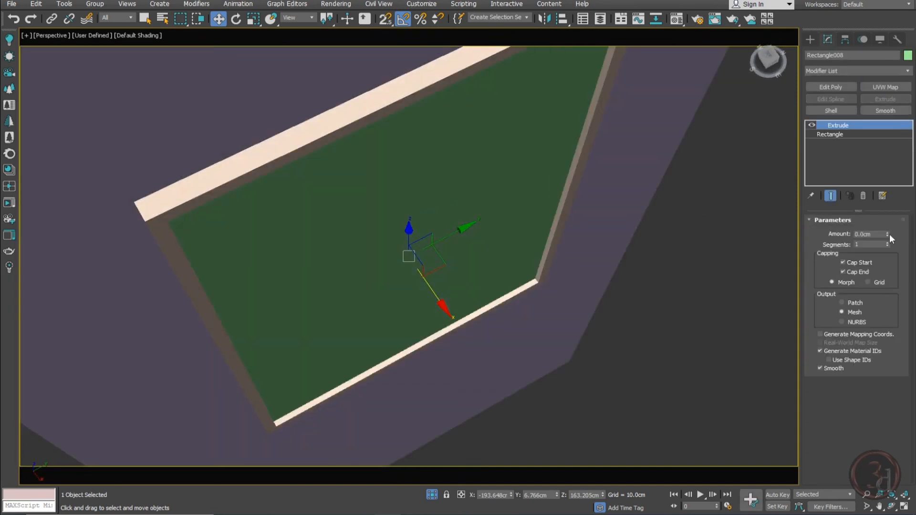
# Set the picture surface's extrusion amount to -0.5 cm and move it about 1.6 cm along negative X into the frame
pyautogui.click(886, 236)
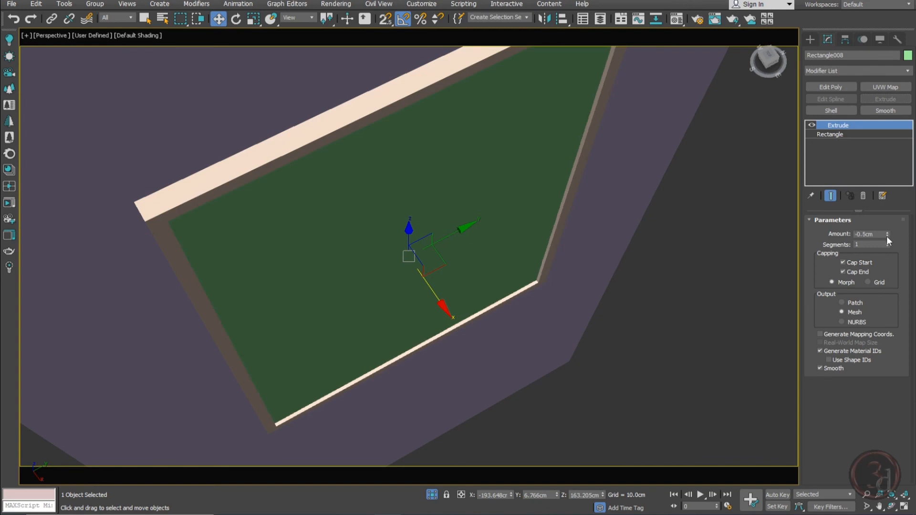
pyautogui.moveTo(441, 305); pyautogui.dragTo(435, 298)
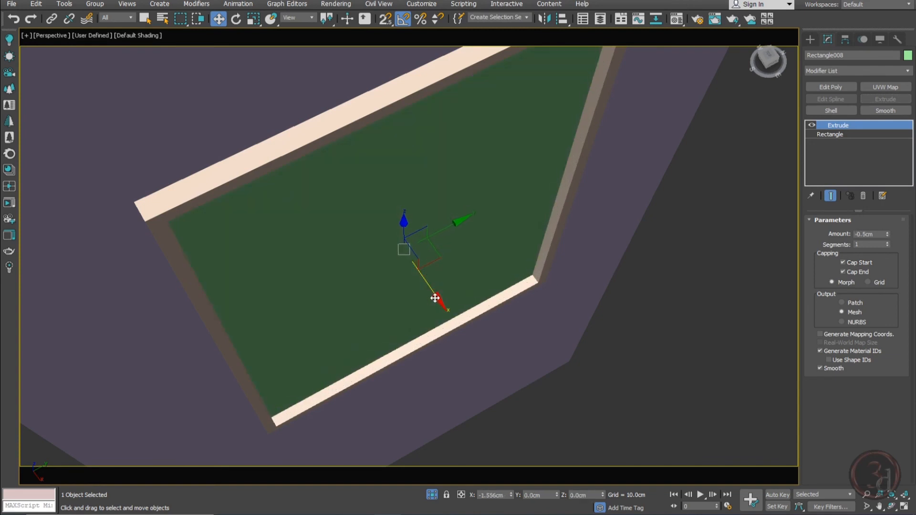
pyautogui.keyDown('alt'); pyautogui.moveTo(536, 246); pyautogui.dragTo(389, 79, button='middle'); pyautogui.keyUp('alt')
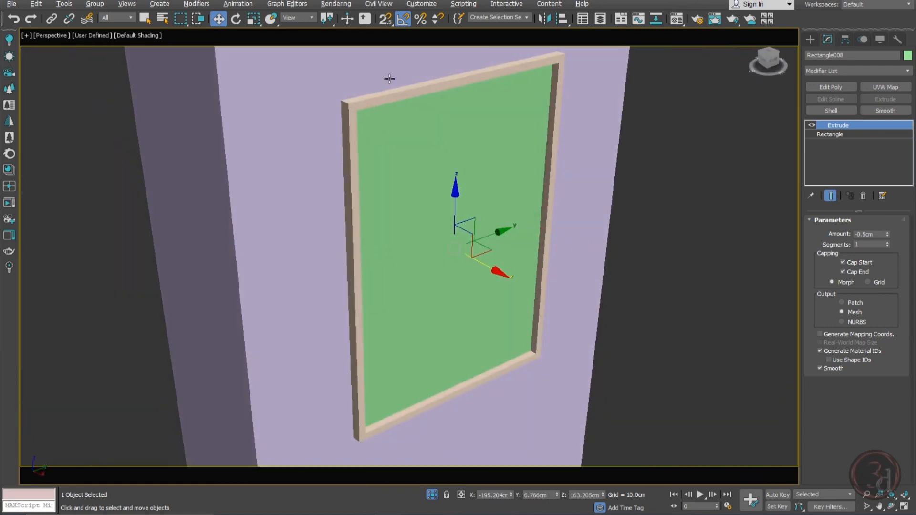
# Add a Chamfer modifier to the picture frame and set its amount to 0.25 cm
pyautogui.scroll(3, 372, 95)
pyautogui.scroll(2, 352, 113)
pyautogui.click(352, 113)
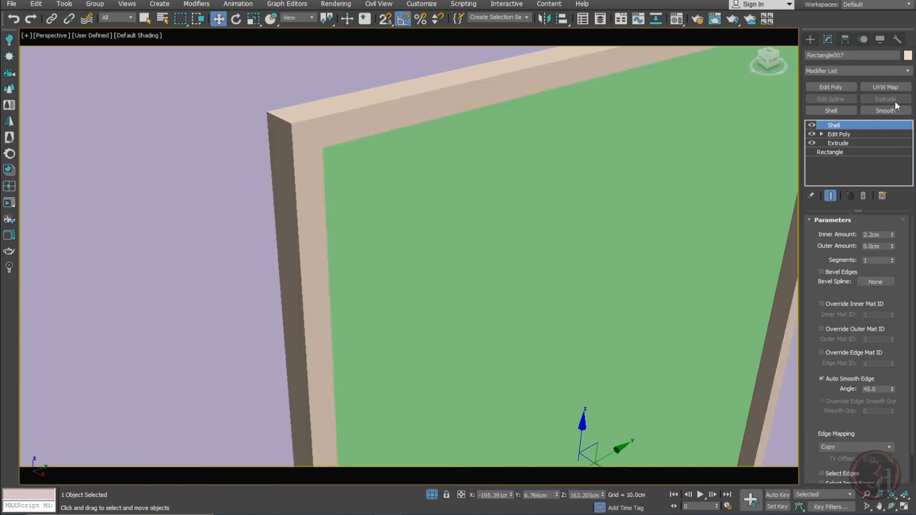
pyautogui.click(908, 71)
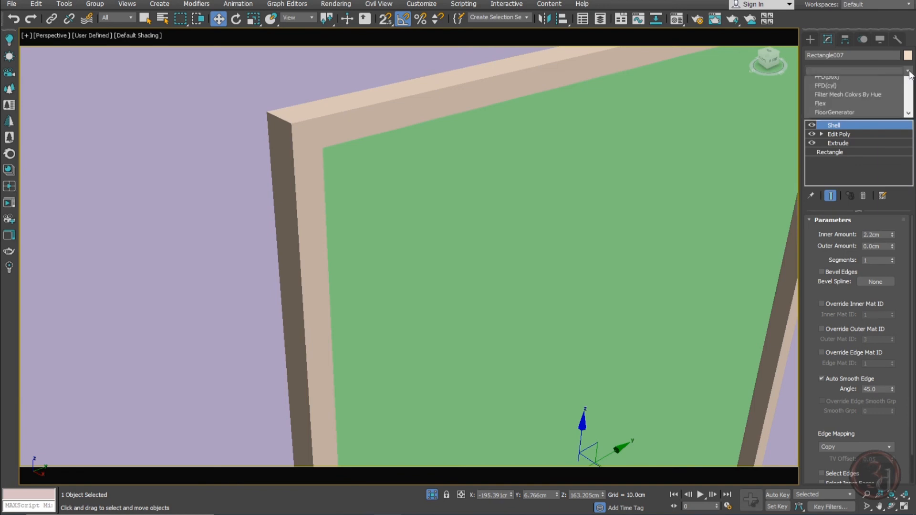
pyautogui.write('ch')
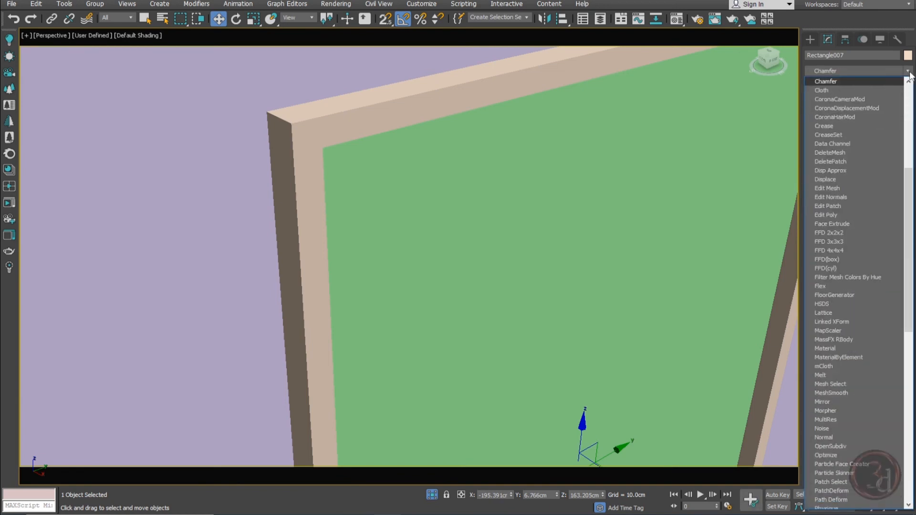
pyautogui.click(849, 81)
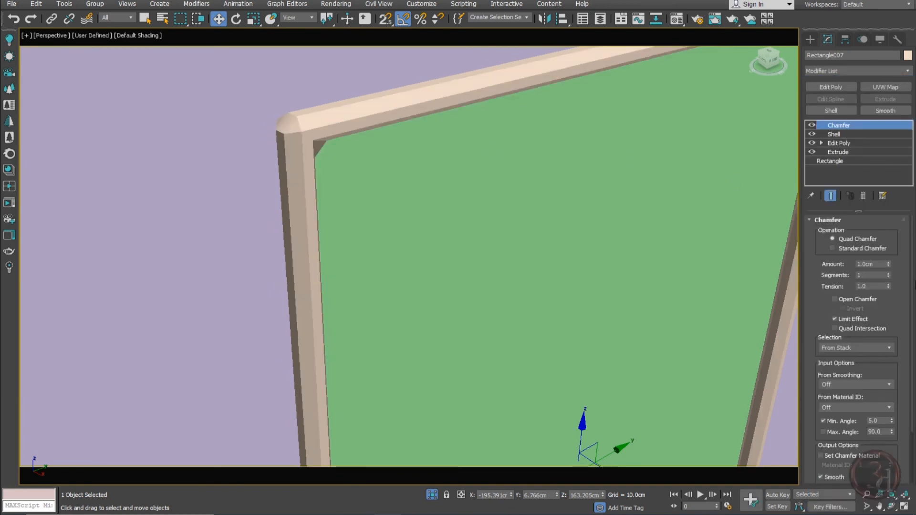
pyautogui.rightClick(887, 265)
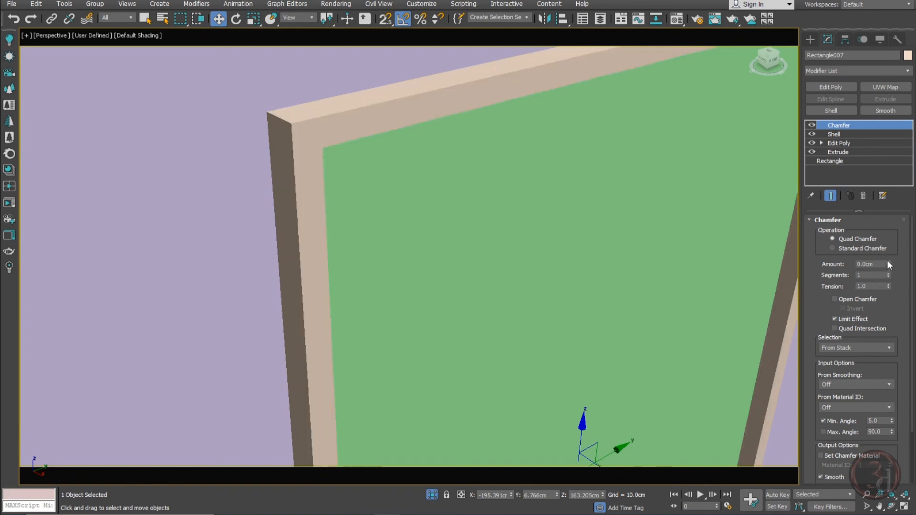
pyautogui.moveTo(888, 263); pyautogui.dragTo(883, 248)
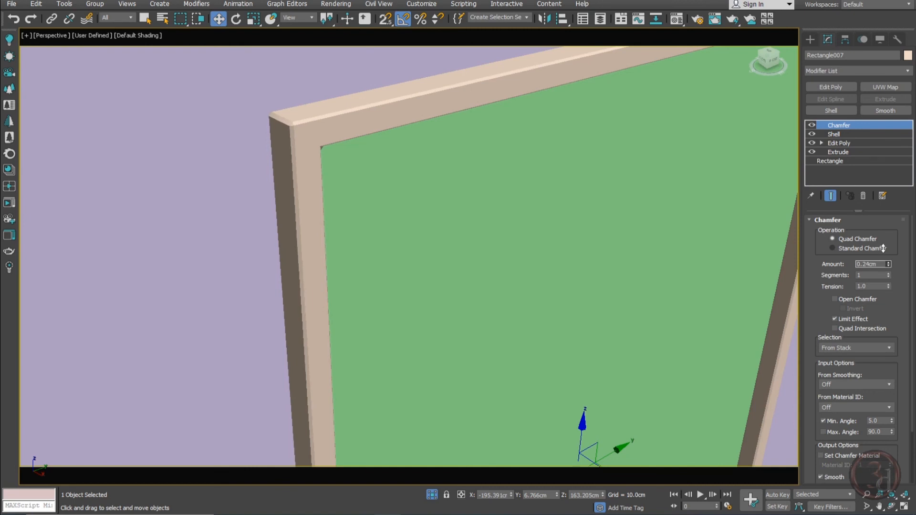
pyautogui.doubleClick(869, 262)
pyautogui.write('.25')
pyautogui.press('Return')
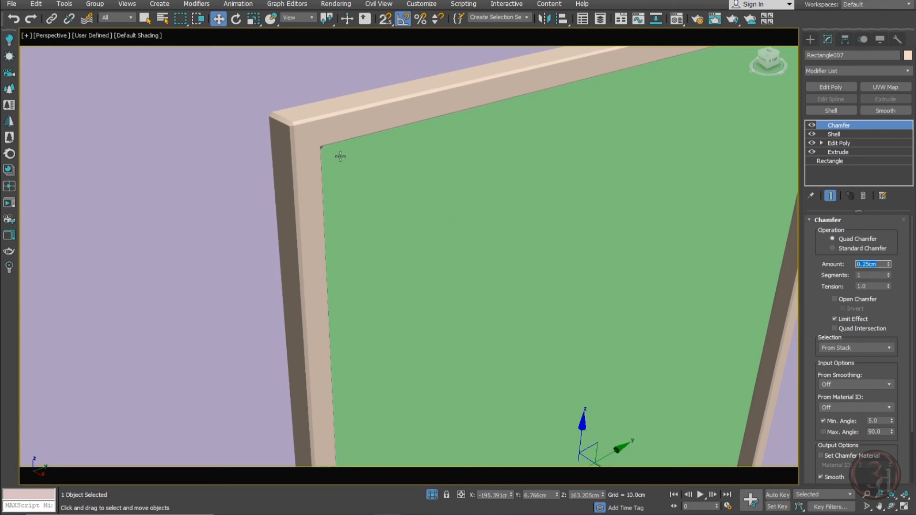
# In the camera view, select the frame and its picture surface in wireframe display and group them under the default name
pyautogui.scroll(-5, 339, 156)
pyautogui.keyDown('alt'); pyautogui.moveTo(495, 300); pyautogui.dragTo(473, 271, button='middle'); pyautogui.keyUp('alt')
pyautogui.press('c')
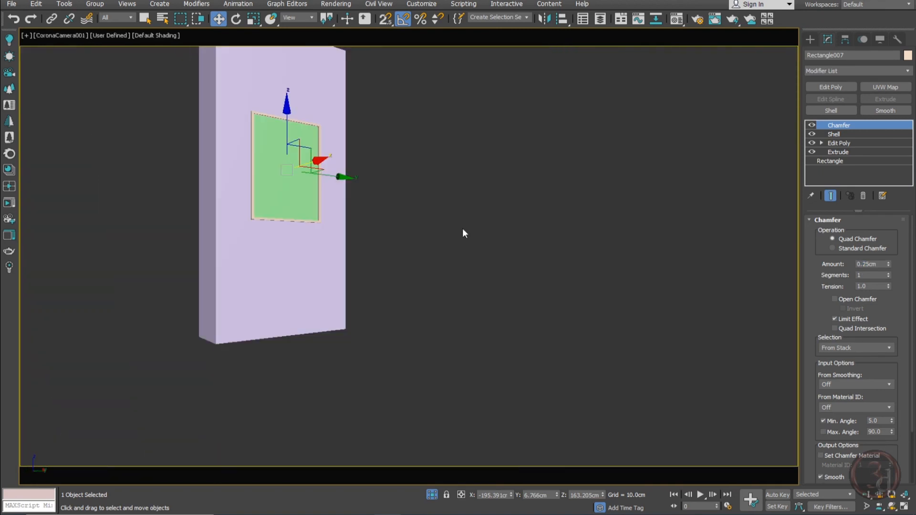
pyautogui.click(415, 193)
pyautogui.press('F3')
pyautogui.moveTo(240, 98); pyautogui.dragTo(264, 125)
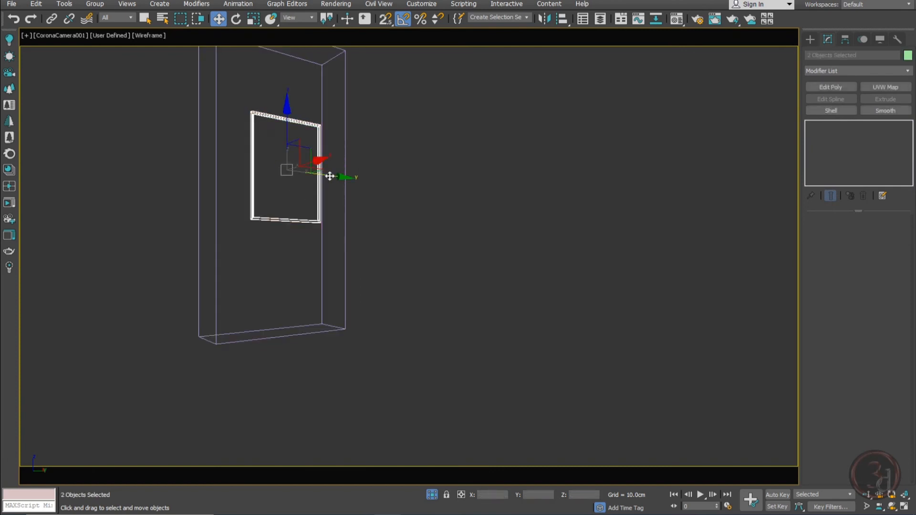
pyautogui.moveTo(330, 177); pyautogui.dragTo(464, 196)
pyautogui.rightClick(464, 196)
pyautogui.hotkey('ctrl', 'g')
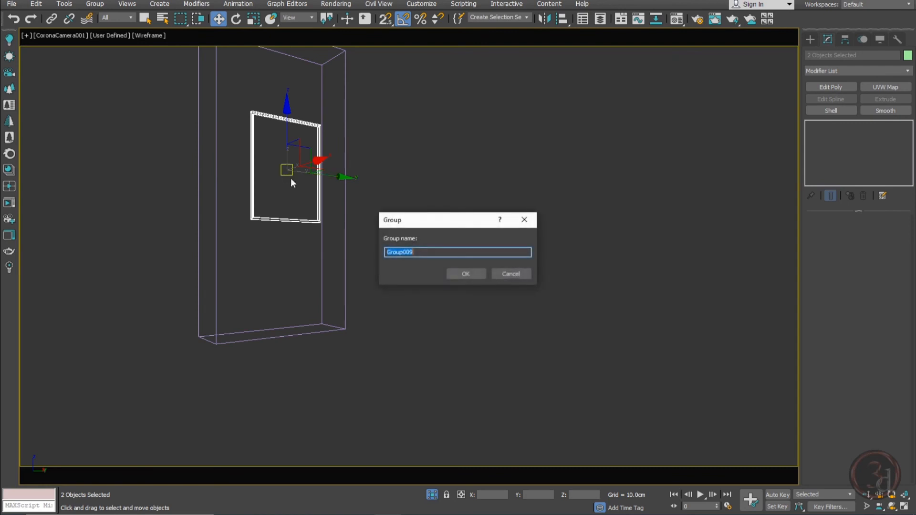
pyautogui.click(463, 273)
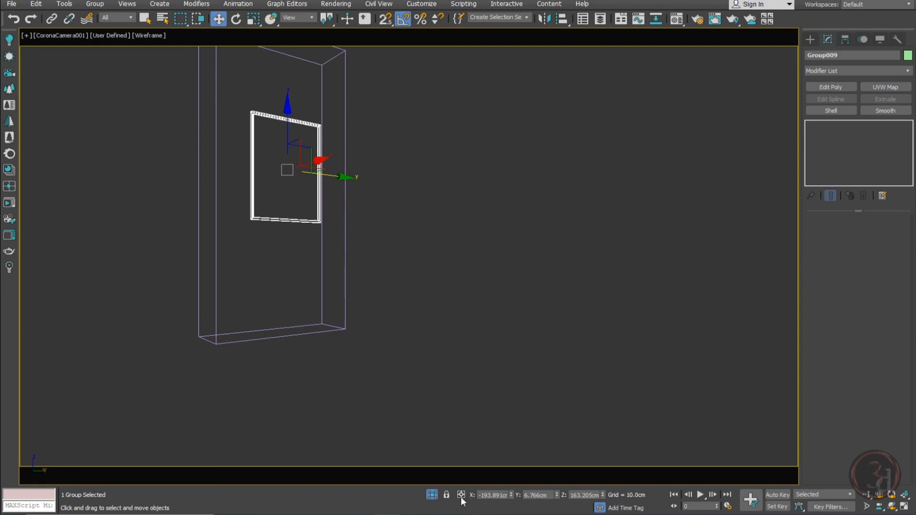
# Exit isolation to bring back the whole bedroom and return the camera view to shaded display
pyautogui.click(432, 495)
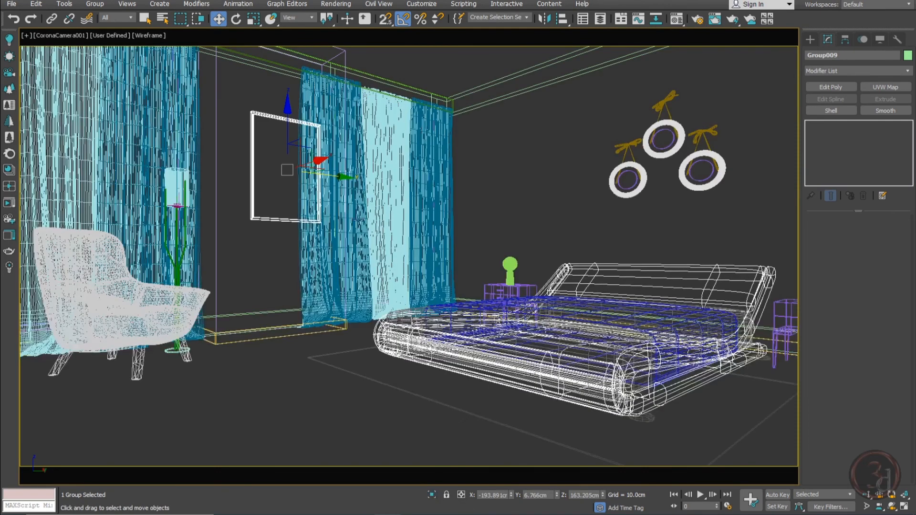
pyautogui.press('F3')
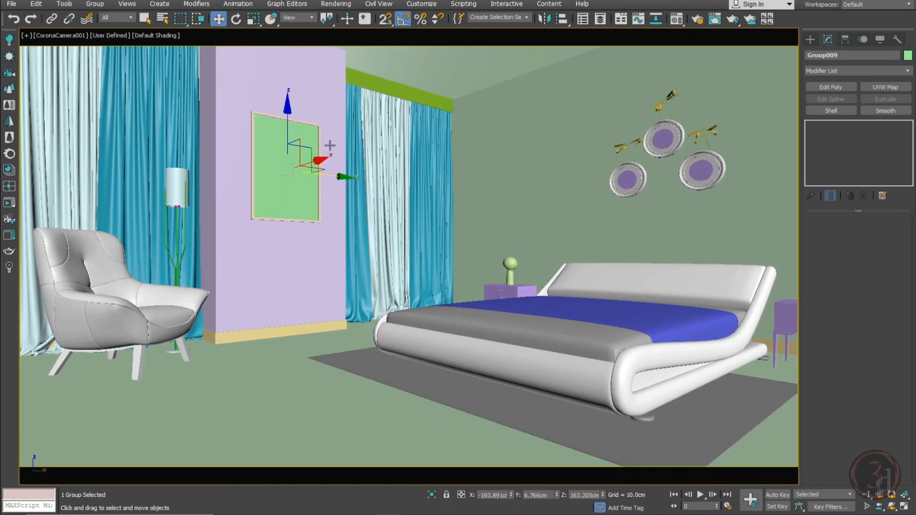
pyautogui.moveTo(343, 176); pyautogui.dragTo(333, 177)
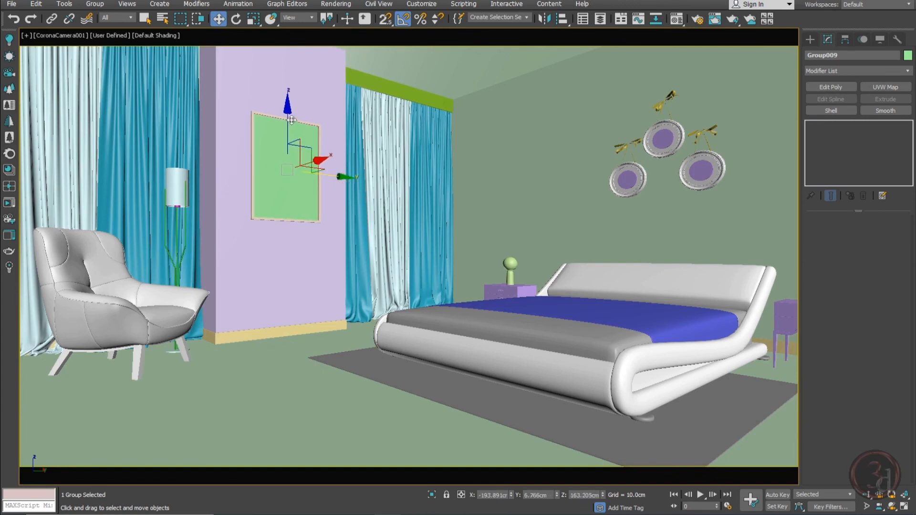